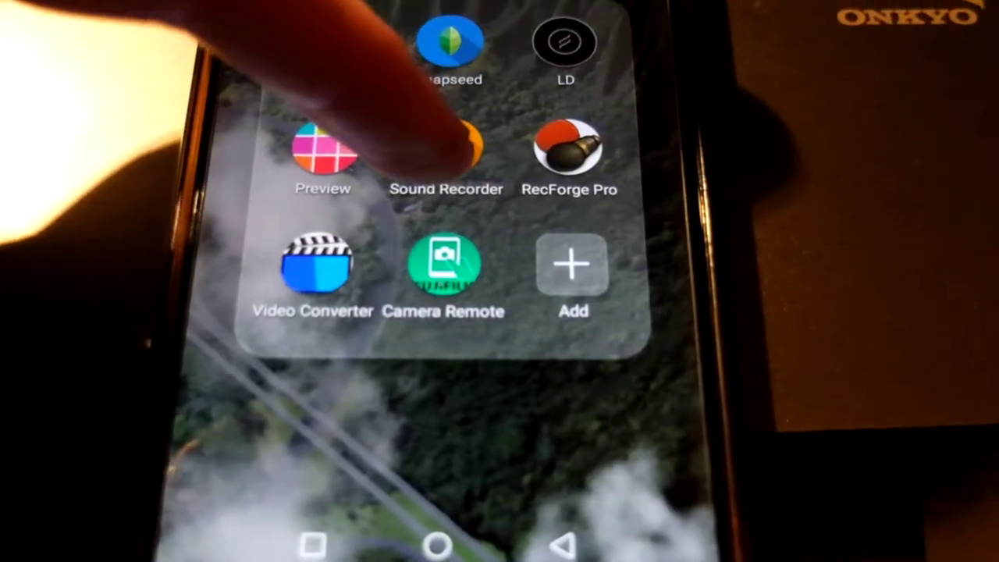
Launch the phone's Sound Recorder and start recording the voice track.
left_click(451, 148)
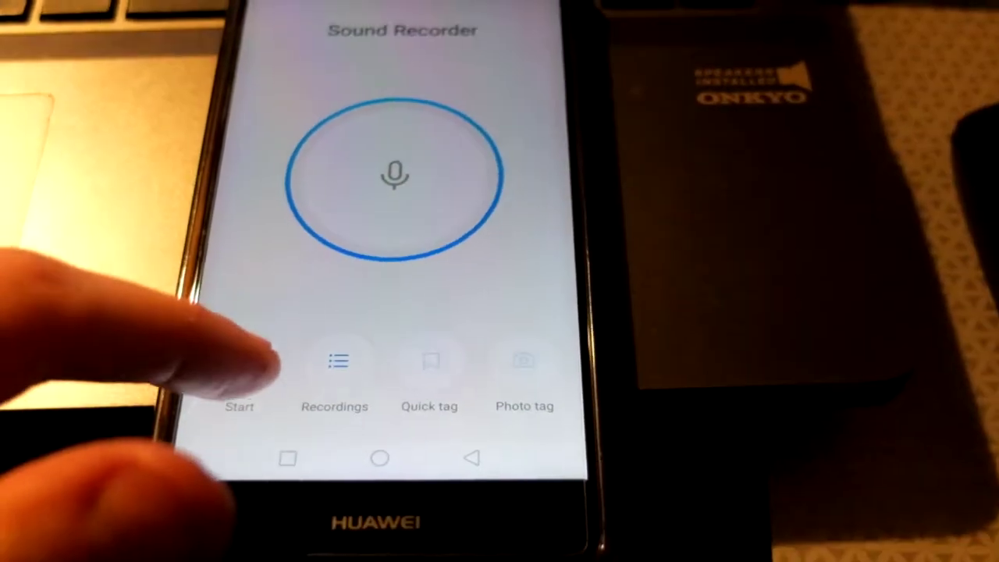
left_click(265, 429)
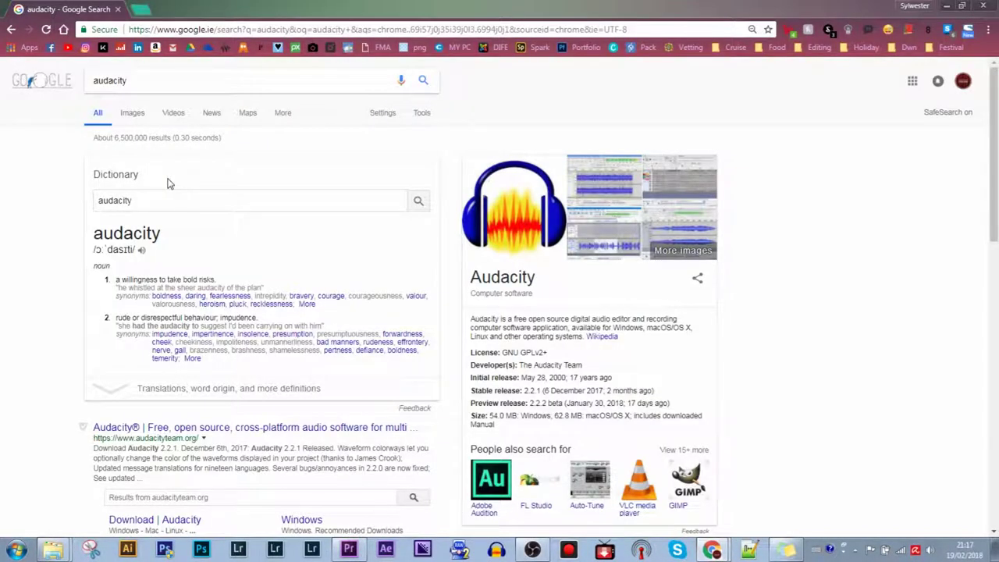
Scroll the 'audacity' results and open the audacityteam.org link.
scroll(166, 248, "down", 2)
left_click(166, 246)
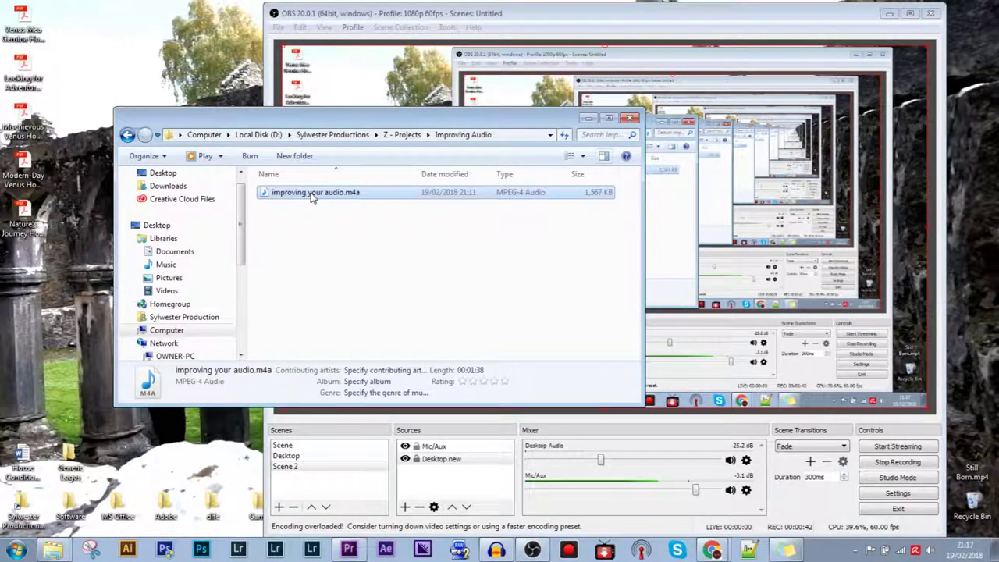
Open improving your audio.m4a and capture a noise profile from the silent gap near 34 s.
double_click(312, 196)
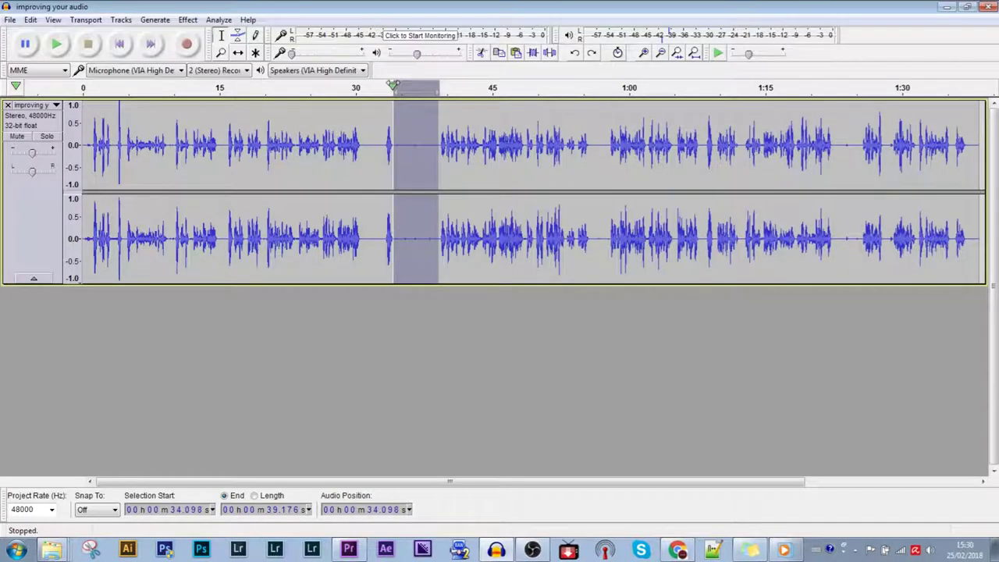
key("space")
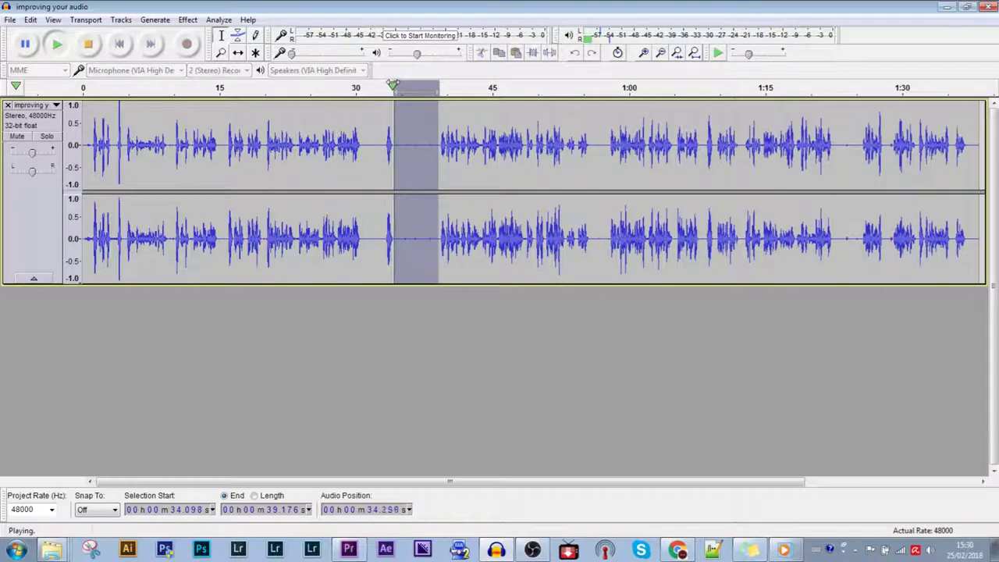
key("space")
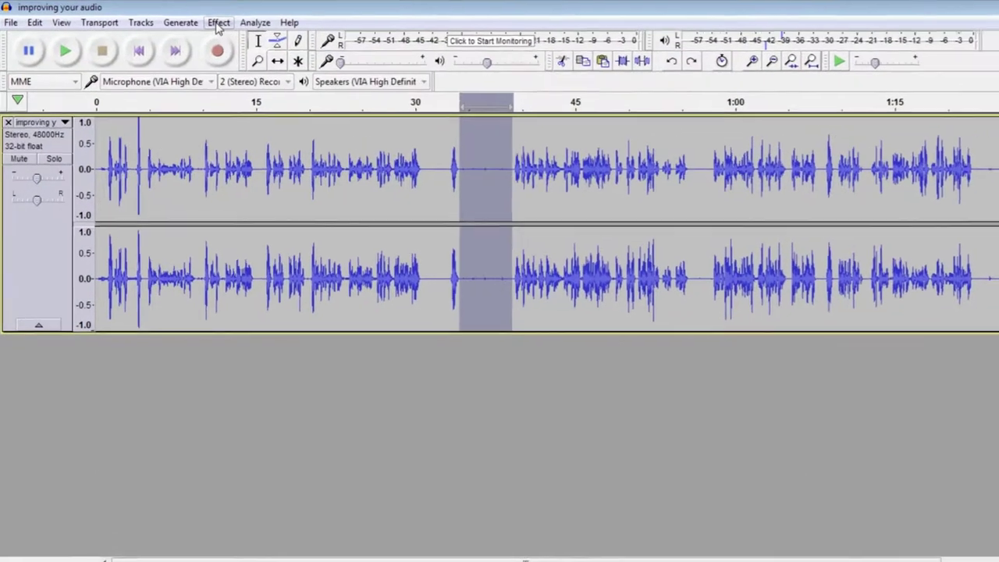
left_click(187, 20)
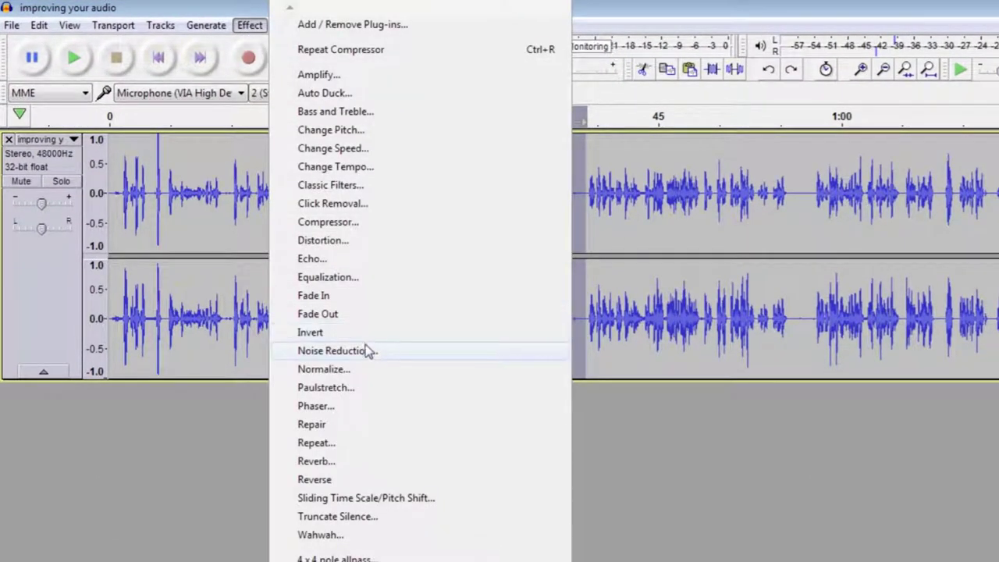
left_click(276, 262)
left_click(705, 285)
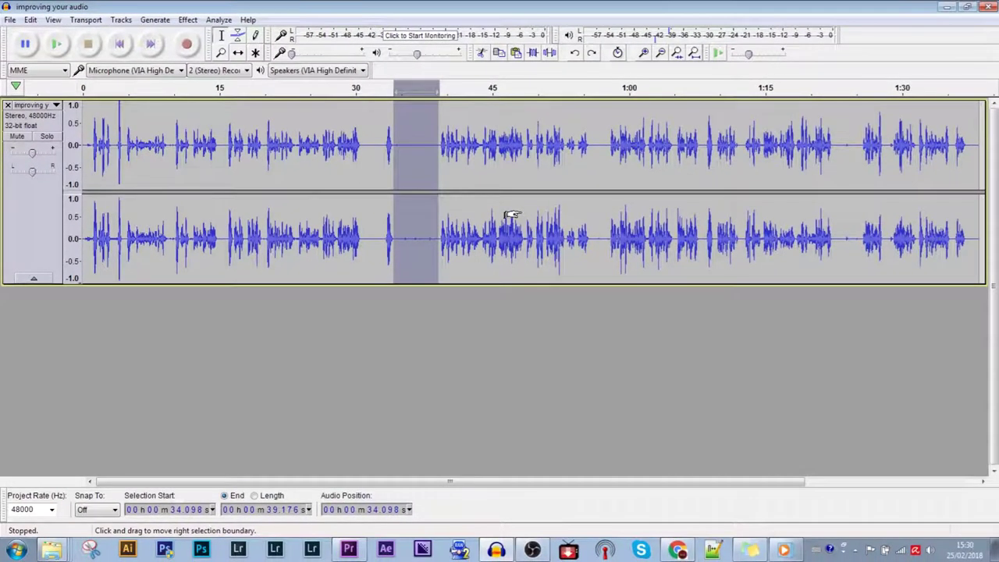
Apply Noise Reduction to the entire 1 min 38 s track.
key("ctrl+a")
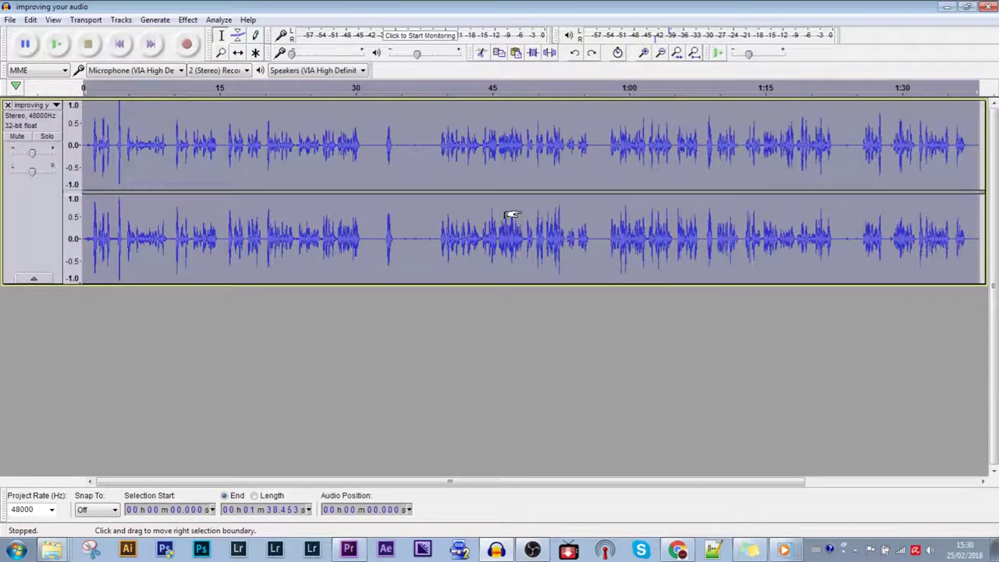
left_click(188, 20)
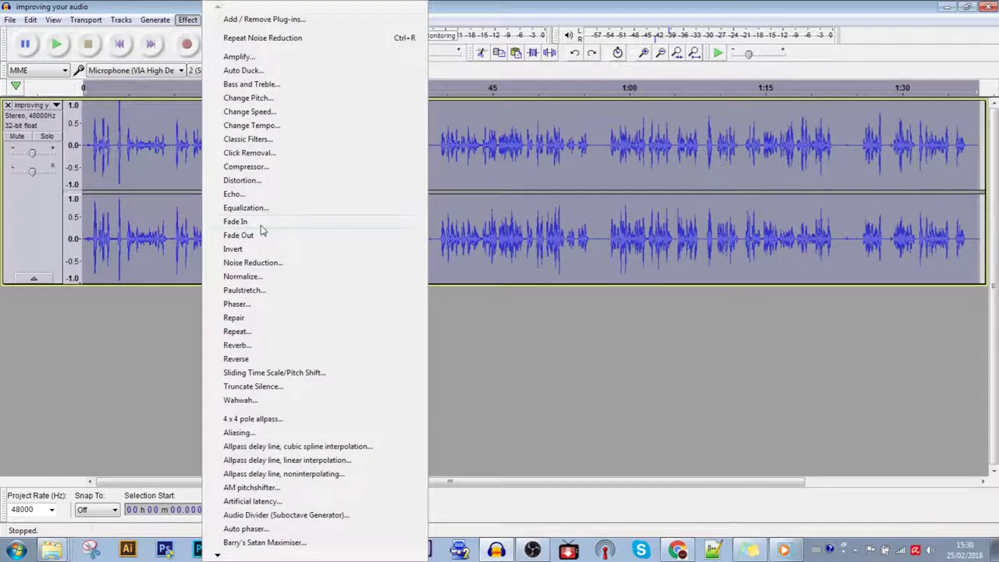
left_click(274, 265)
left_click(550, 378)
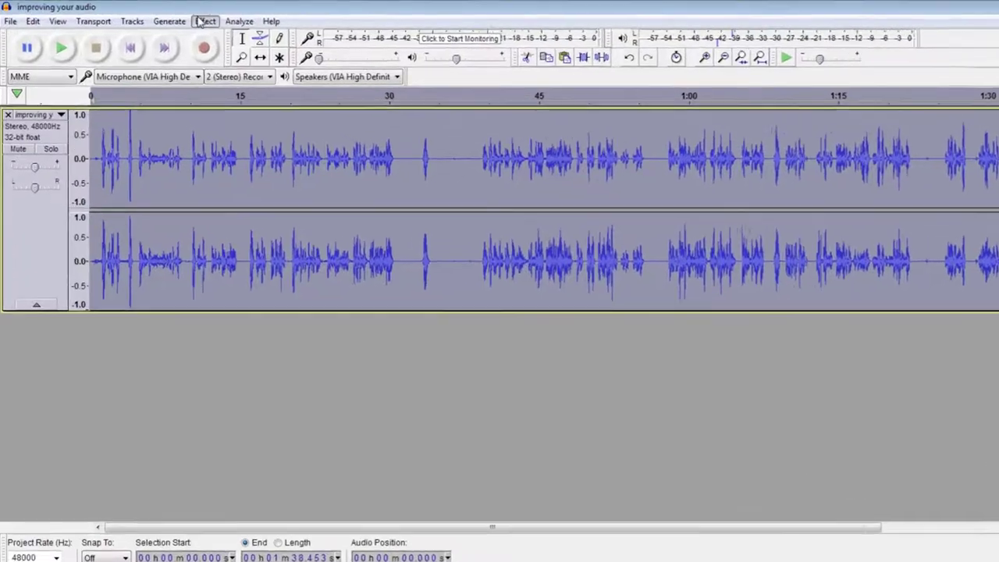
Compress the whole track at -12 dB threshold and 2:1 ratio, then play it back briefly.
left_click(188, 20)
left_click(350, 224)
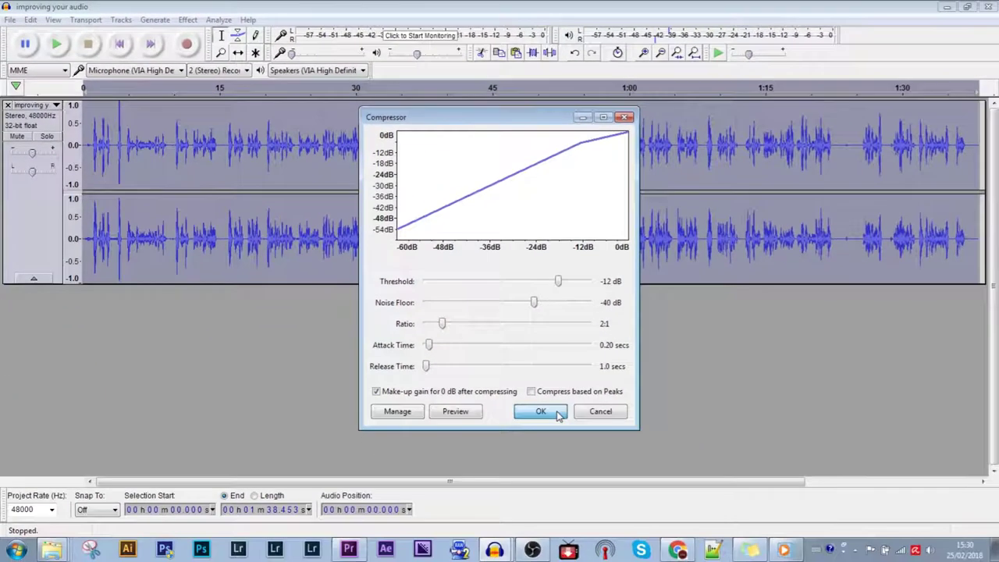
left_click(741, 551)
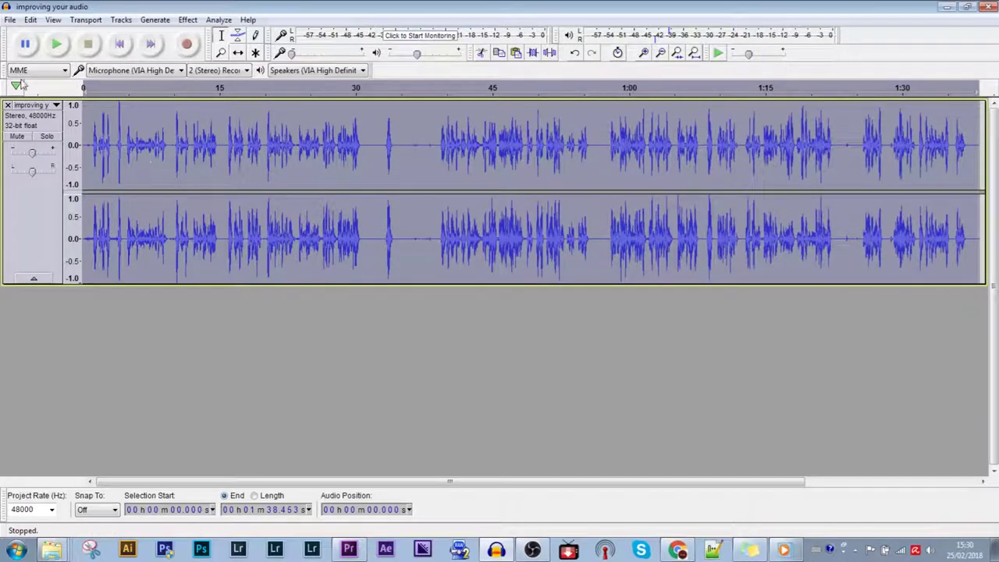
key("space")
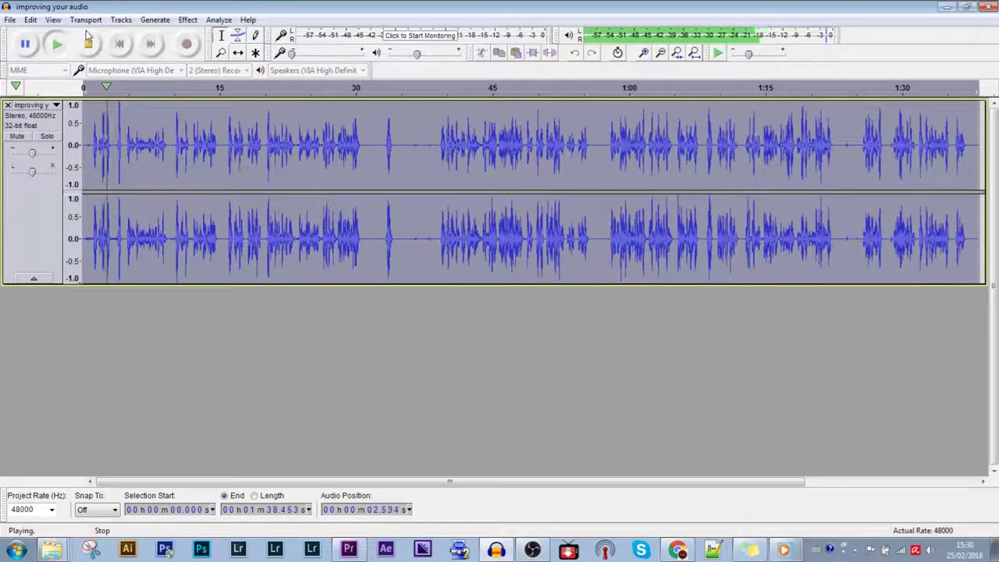
key("space")
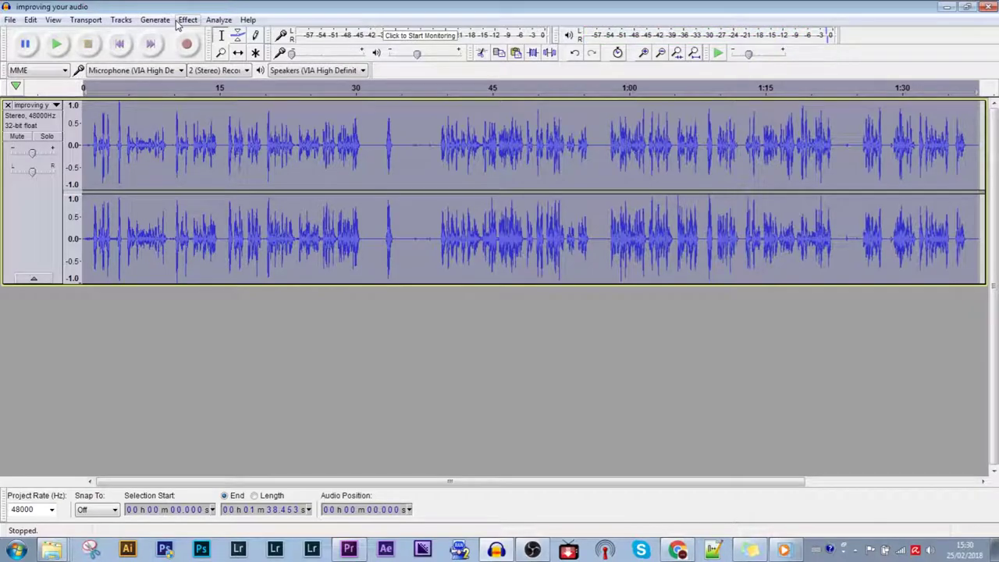
Apply a Bass Boost equalization curve to the whole track.
left_click(187, 19)
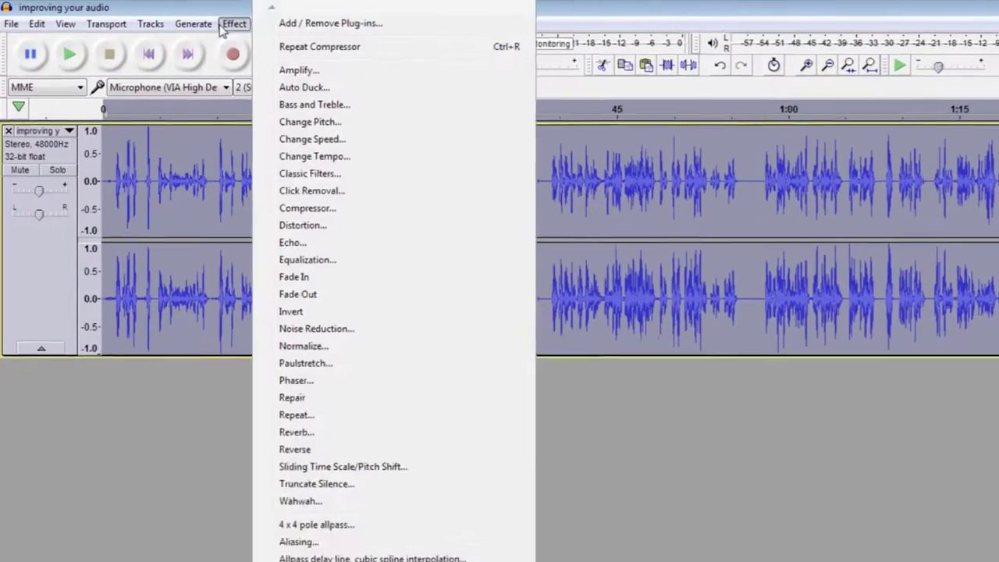
left_click(272, 222)
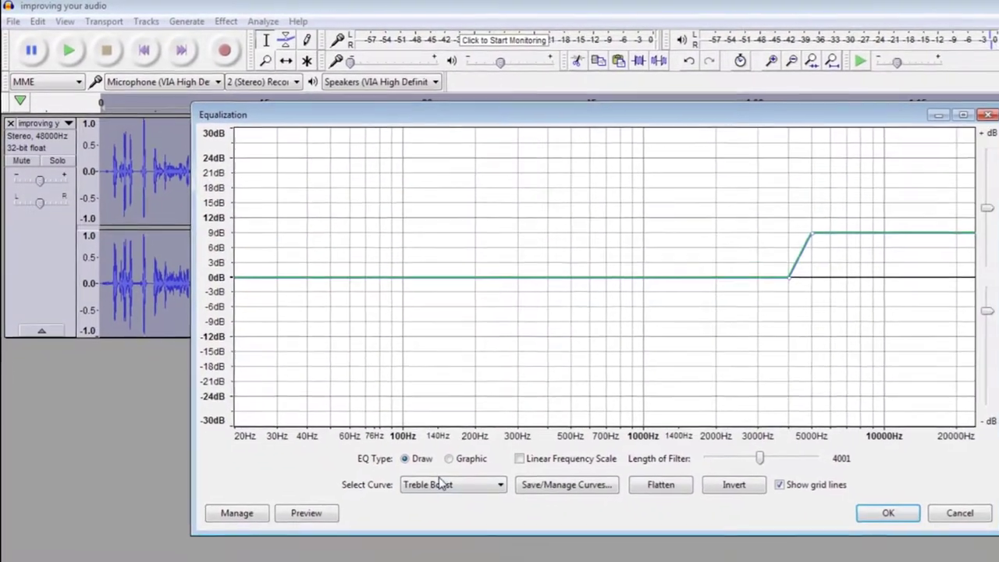
left_click(475, 526)
left_click(428, 518)
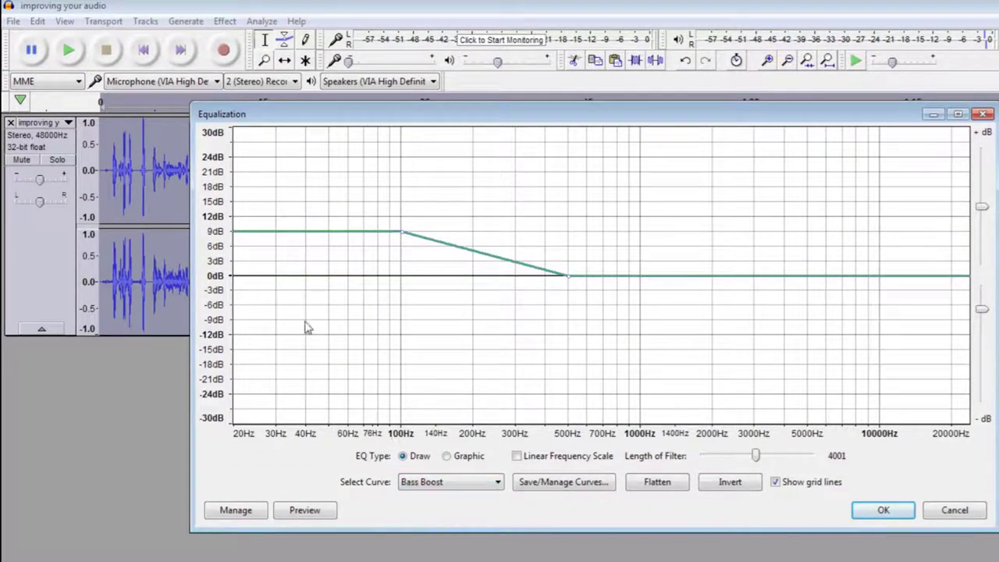
left_click(882, 511)
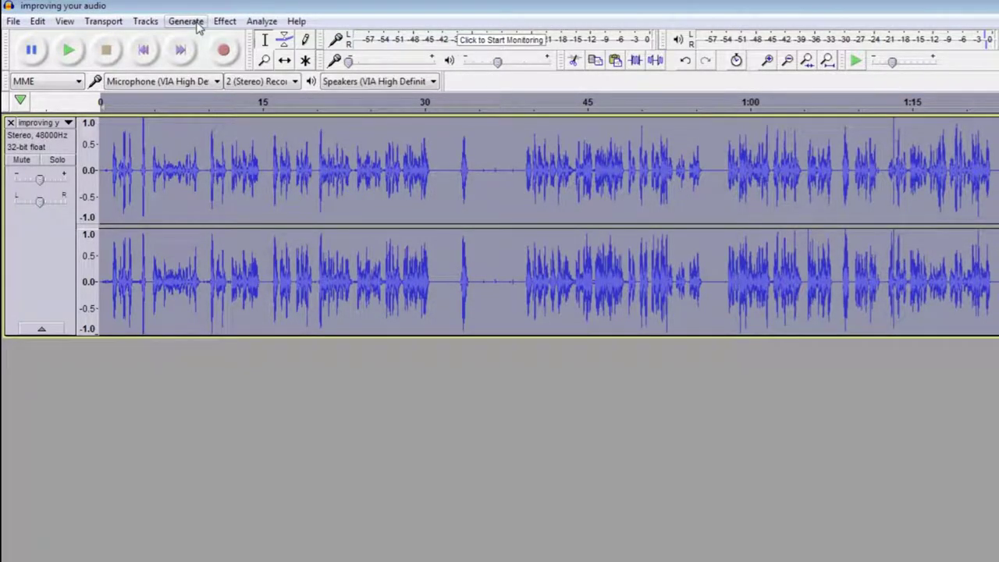
Apply a Treble Boost equalization curve, then play the track from the start.
left_click(224, 21)
left_click(308, 243)
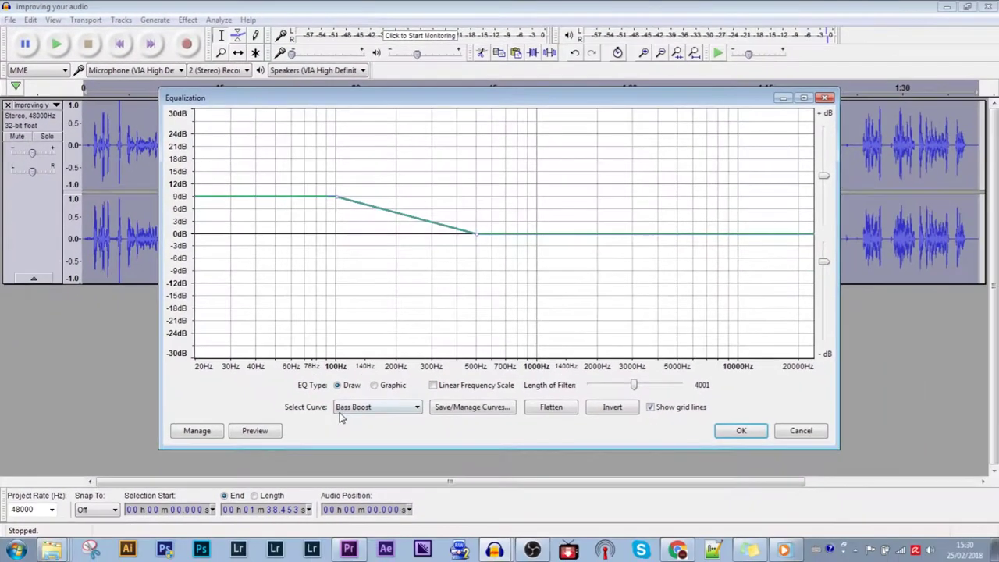
left_click(422, 459)
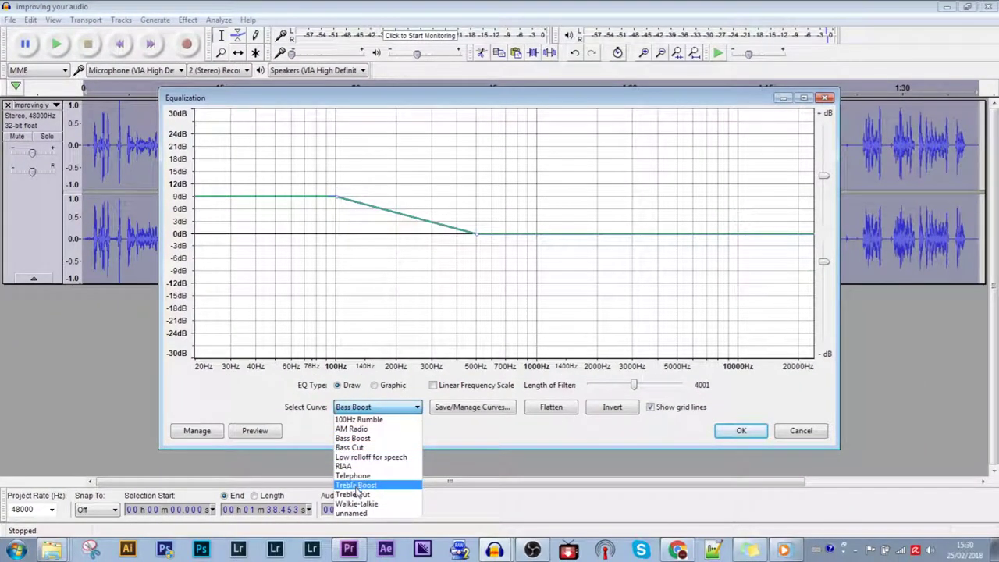
left_click(356, 485)
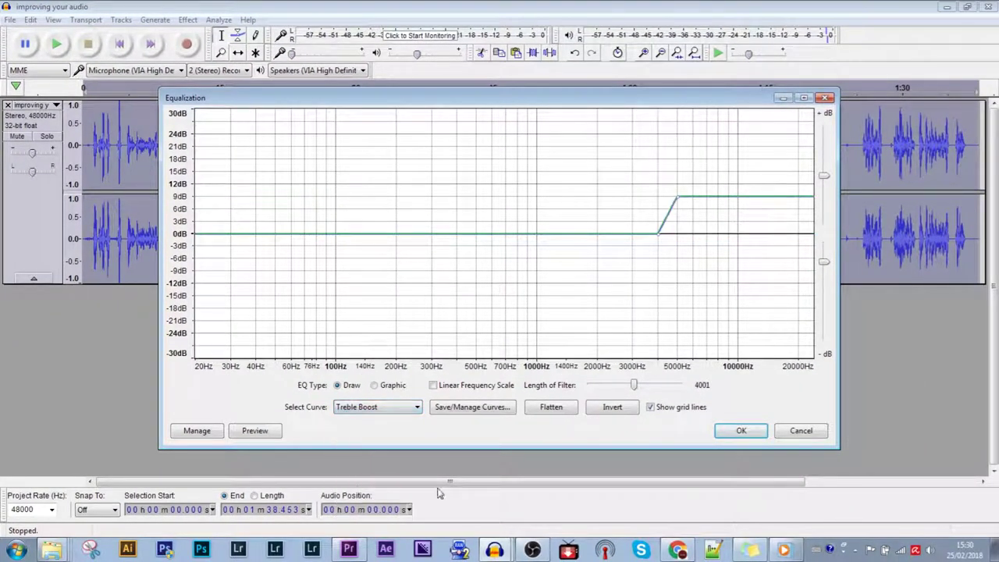
left_click(741, 430)
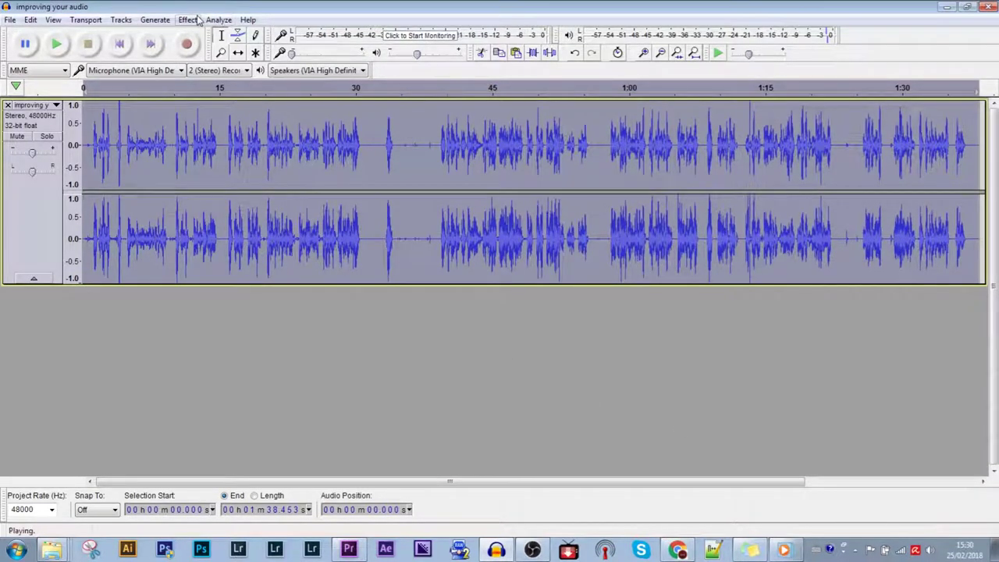
key("space")
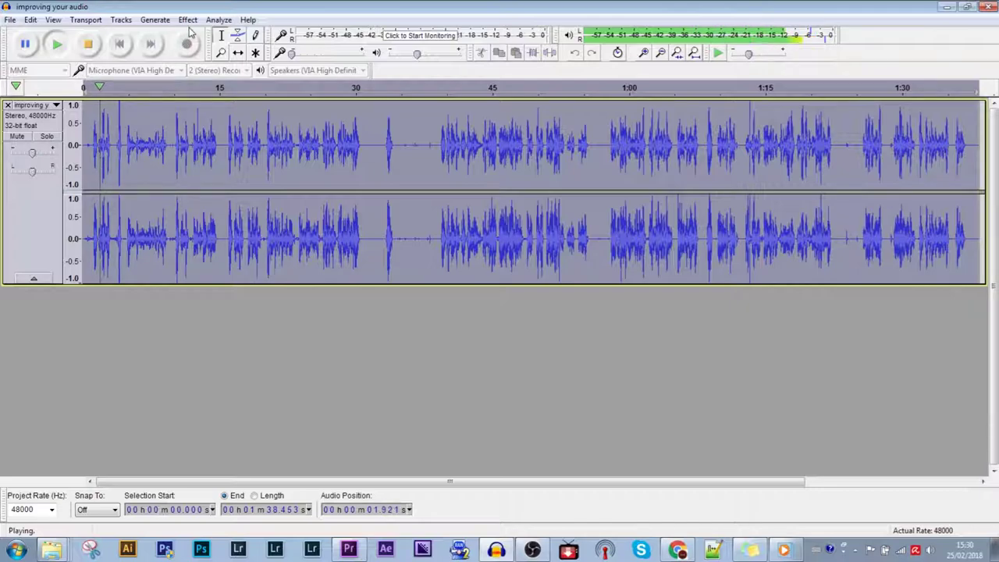
Apply a second Compressor pass at -12 dB threshold and 2:1 ratio, and preview it.
key("space")
left_click(220, 20)
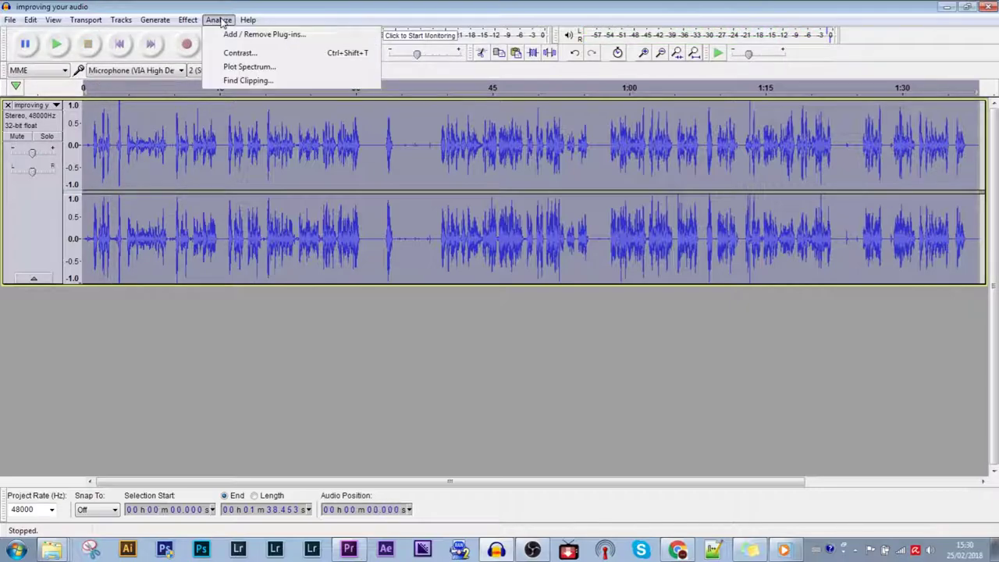
mouse_move(188, 19)
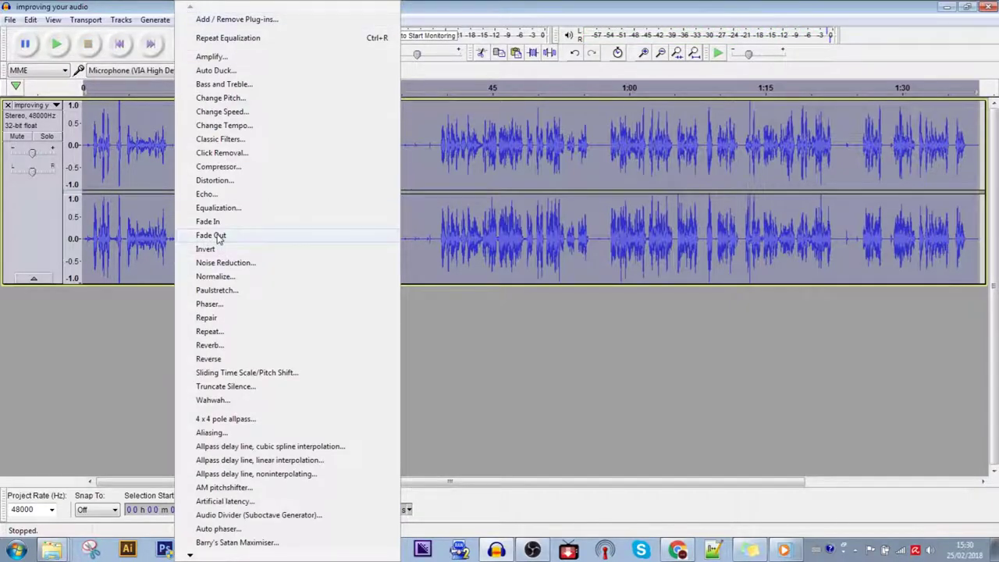
left_click(247, 166)
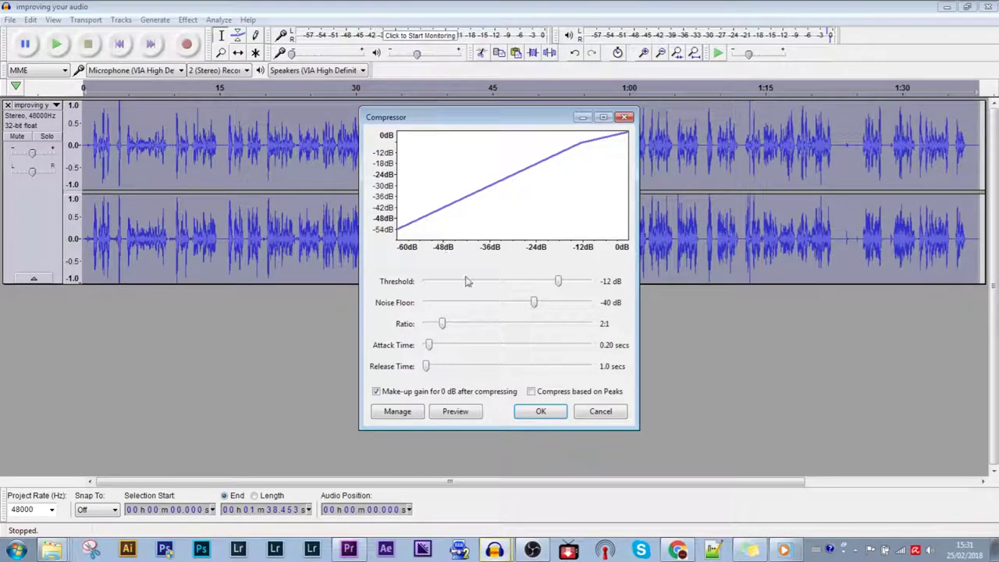
left_click(533, 413)
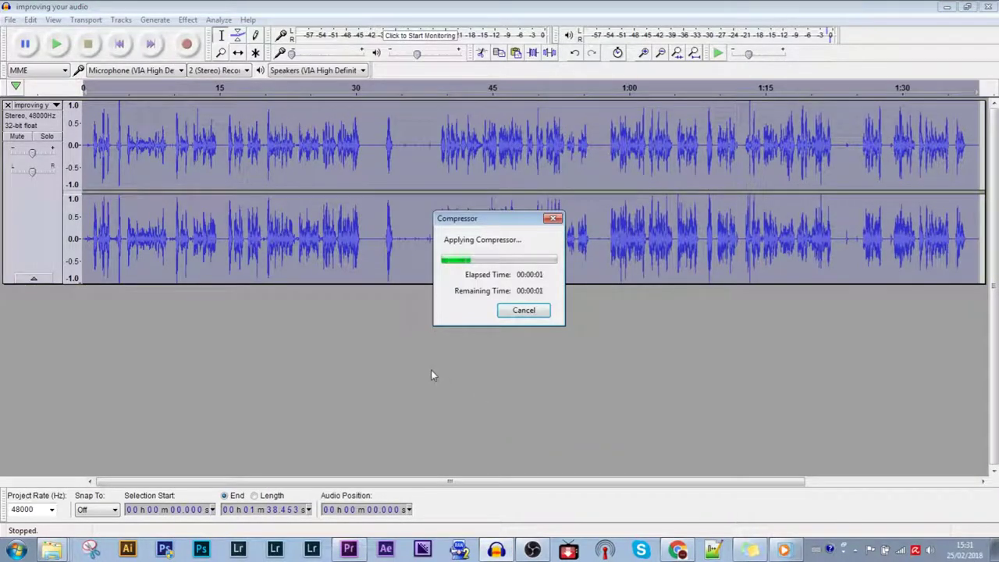
key("space")
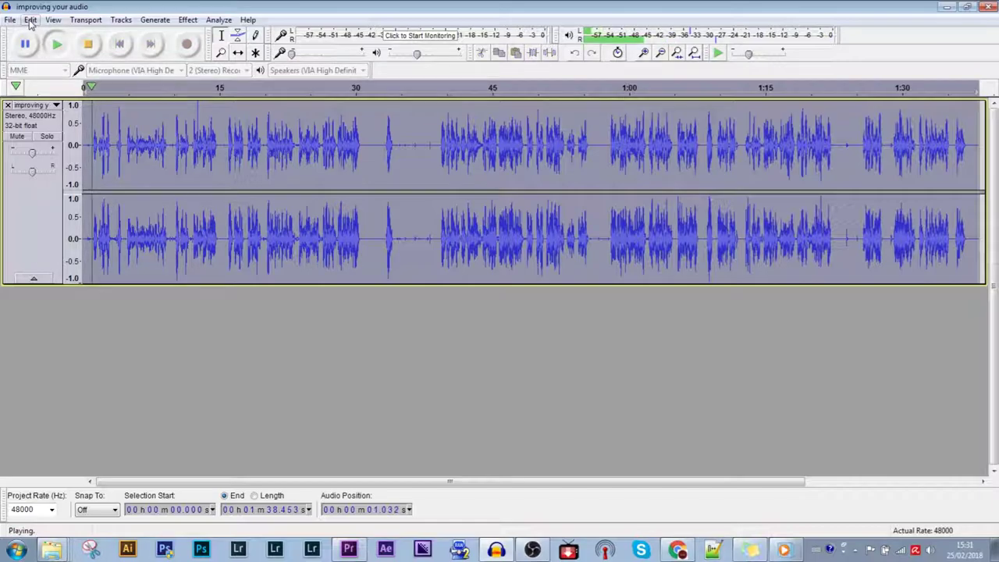
key("space")
Undo the compression and equalization to compare, then redo to keep the compressed result.
left_click(30, 21)
left_click(47, 35)
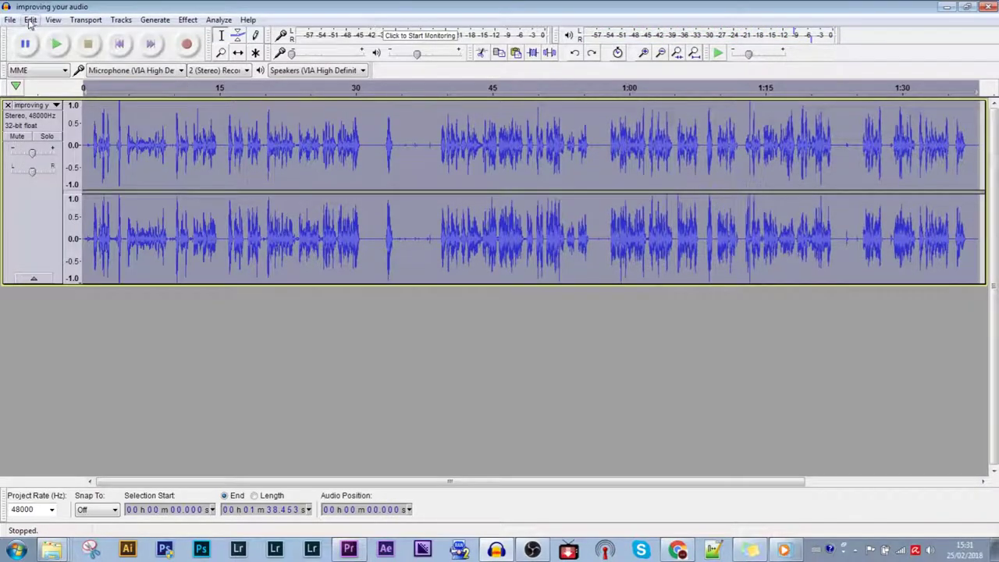
left_click(30, 20)
left_click(29, 20)
left_click(30, 20)
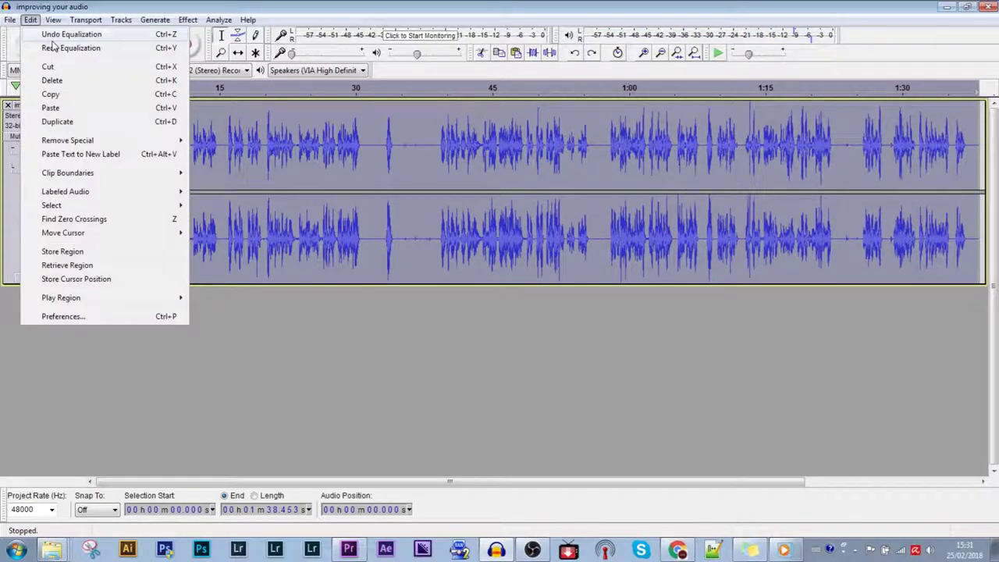
left_click(49, 35)
left_click(32, 21)
left_click(31, 20)
left_click(32, 20)
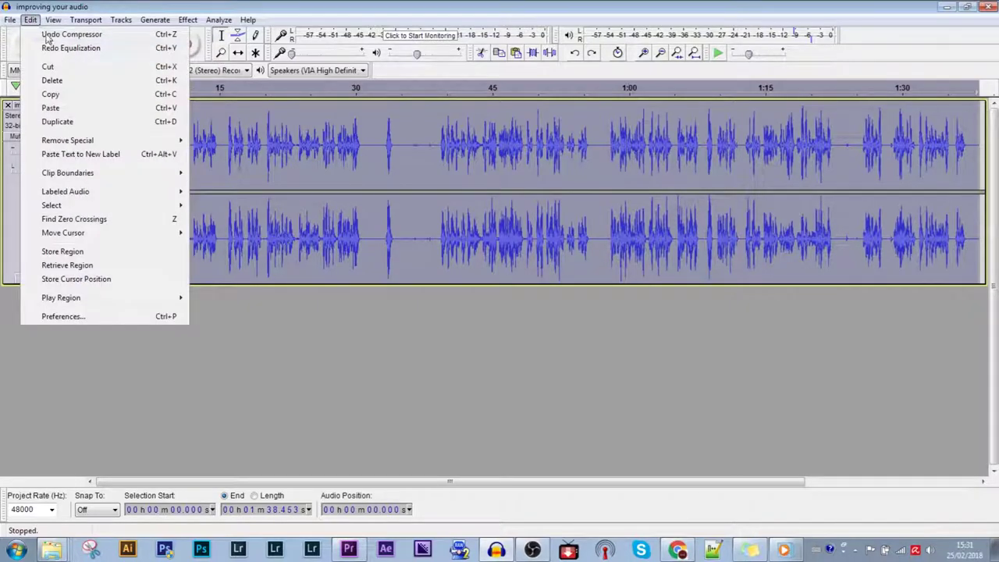
left_click(86, 20)
left_click(270, 438)
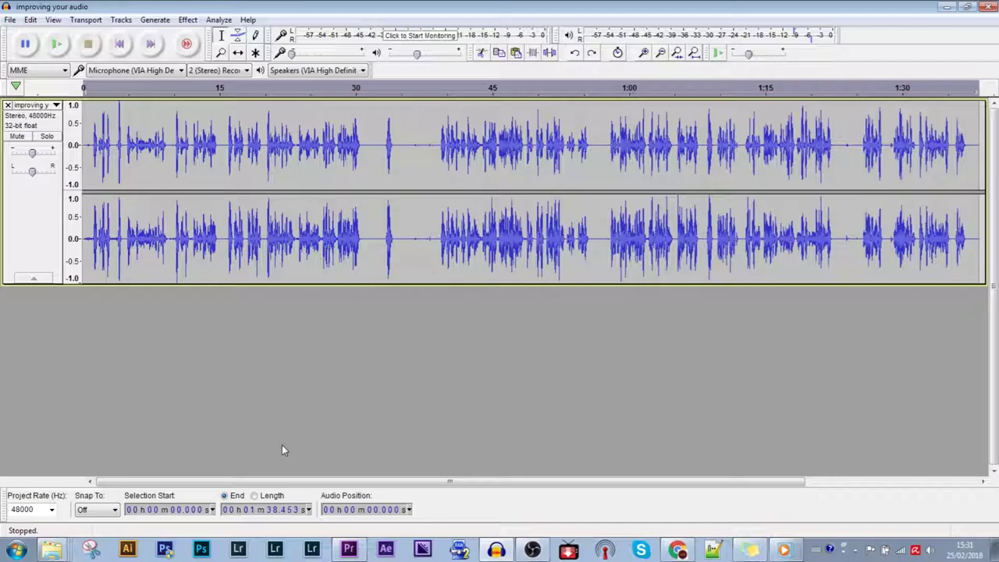
Export the track as improving your audio2.wav without adding metadata tags.
key("ctrl+shift+e")
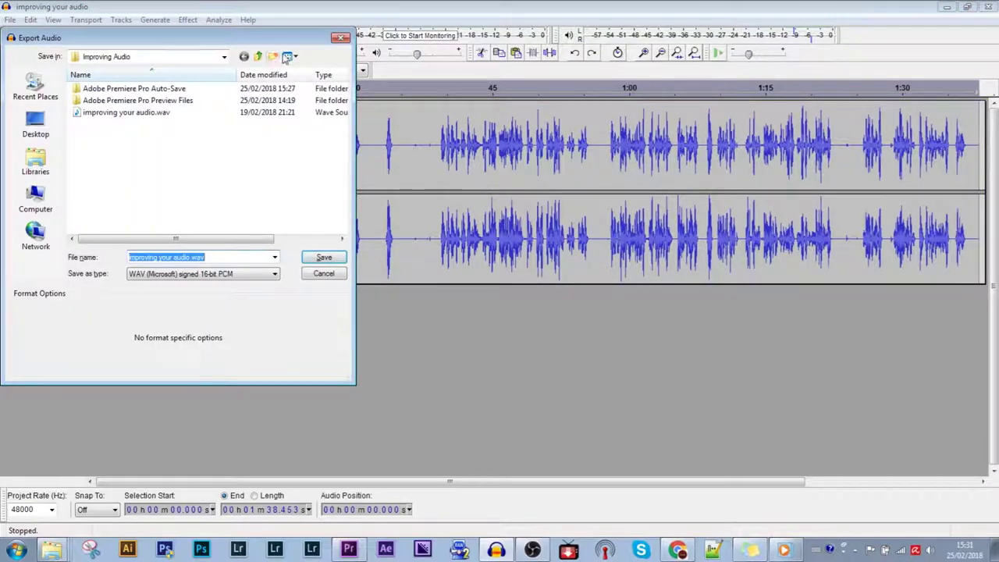
left_click(194, 257)
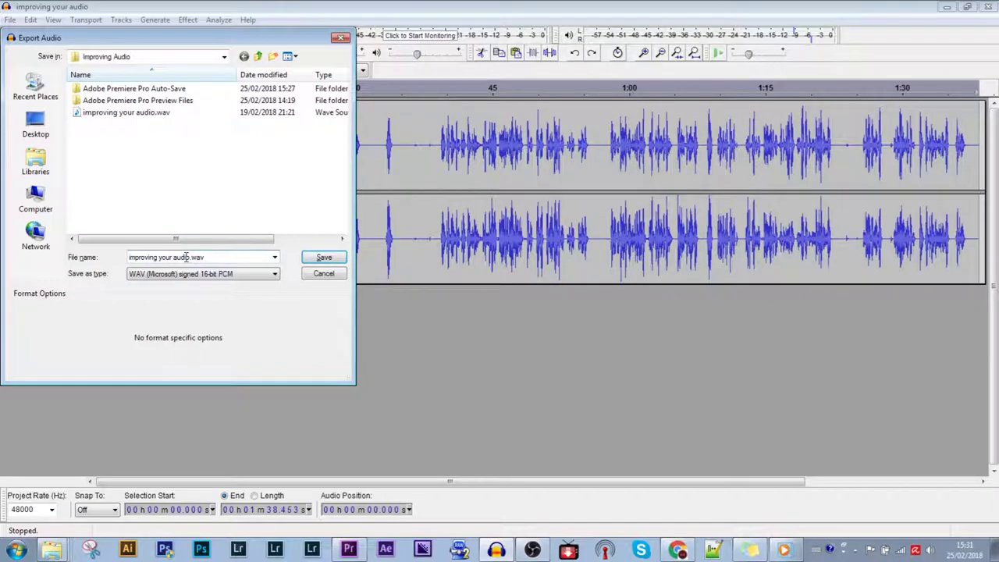
type("2")
left_click(315, 260)
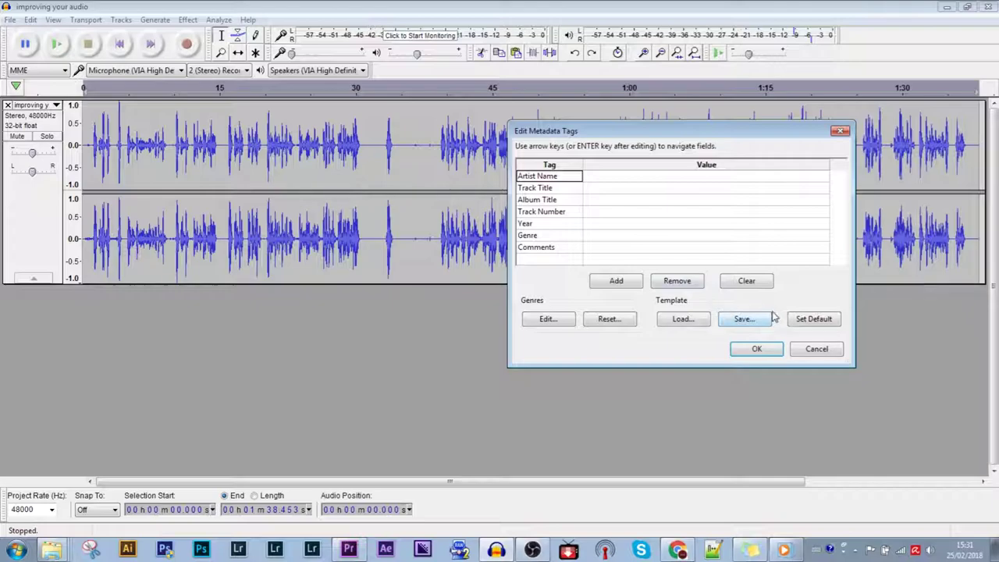
left_click(770, 350)
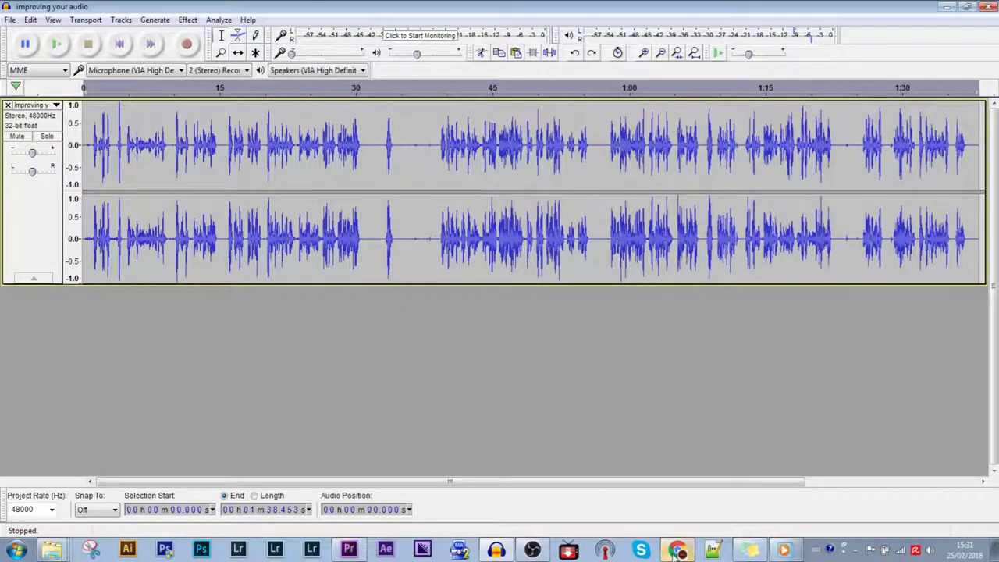
left_click(532, 550)
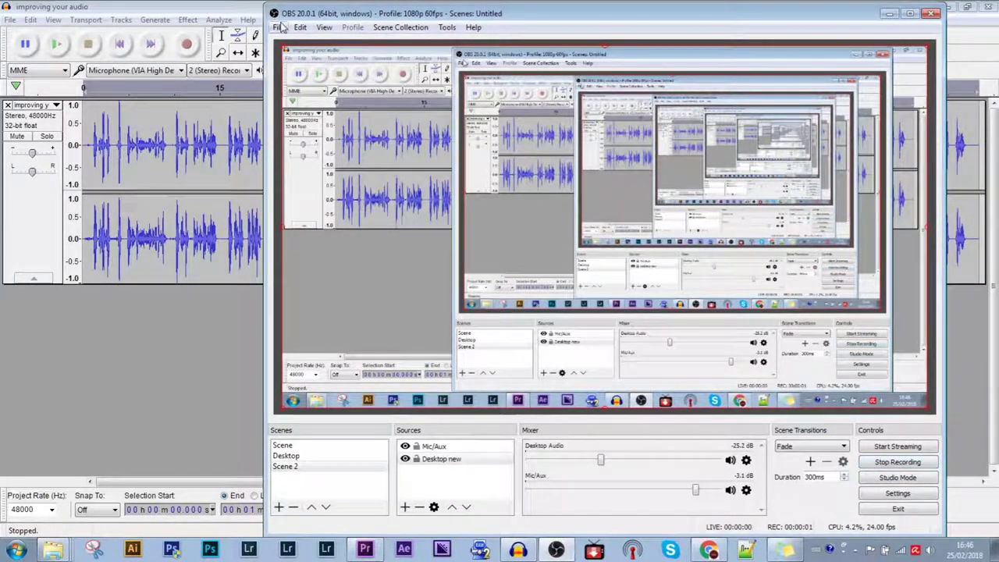
left_click(279, 26)
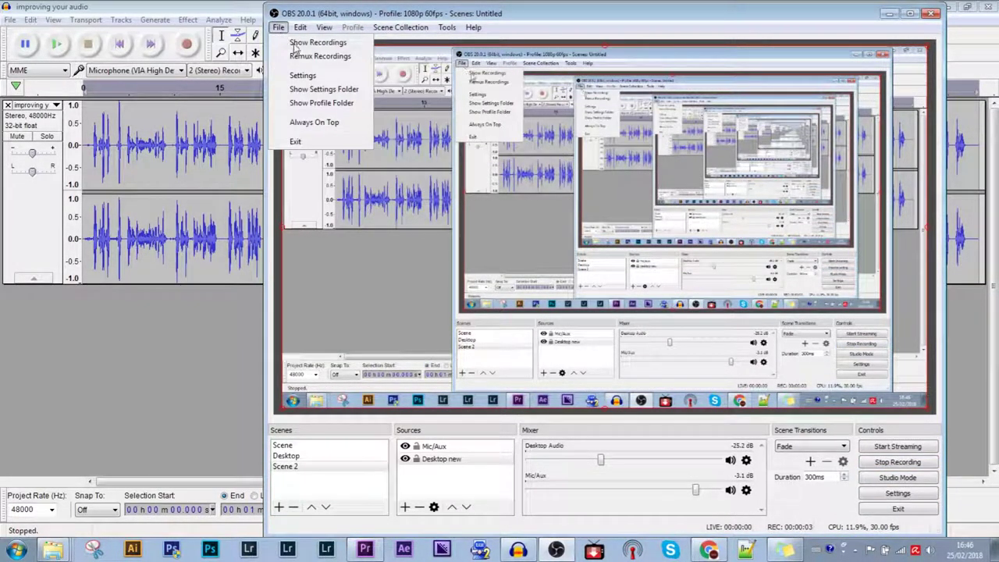
left_click(304, 42)
left_click(232, 148)
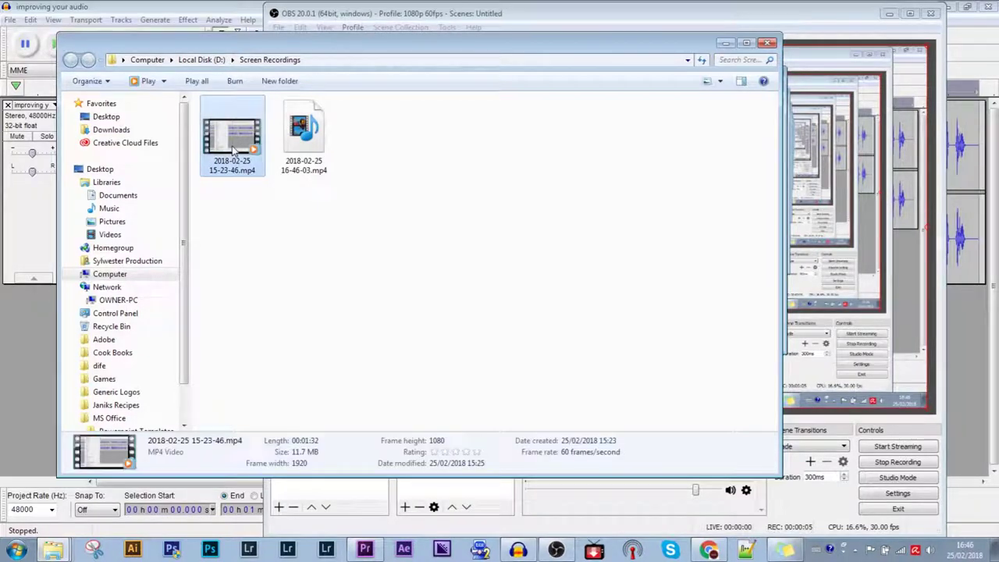
left_click(967, 6)
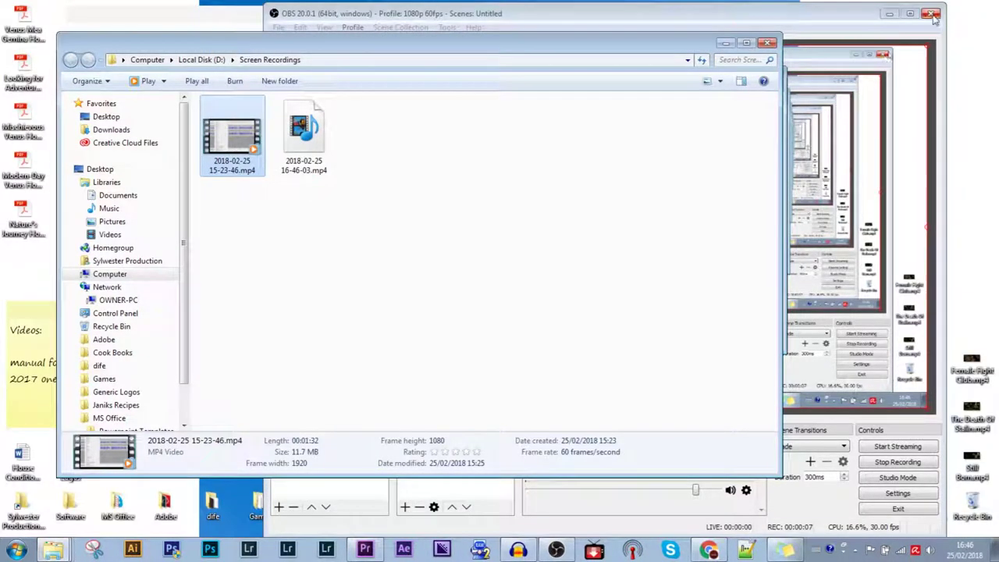
left_click(932, 14)
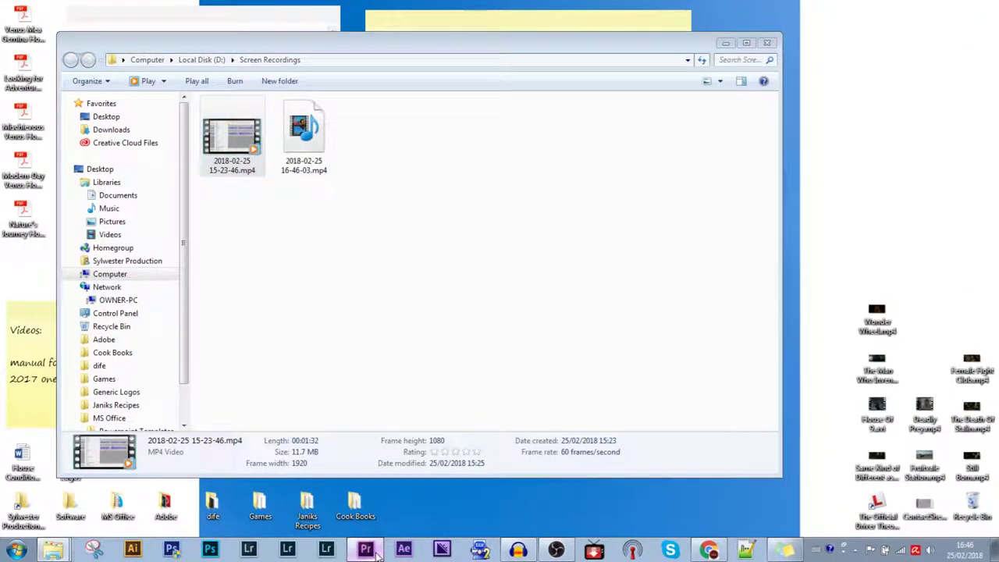
left_click(377, 552)
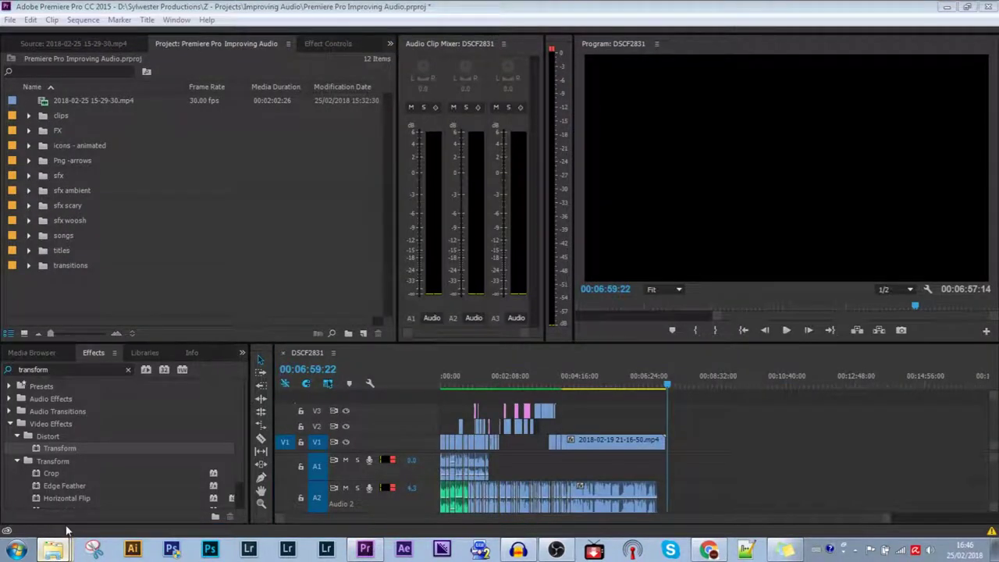
left_click(53, 549)
left_click_drag(268, 49, 567, 71)
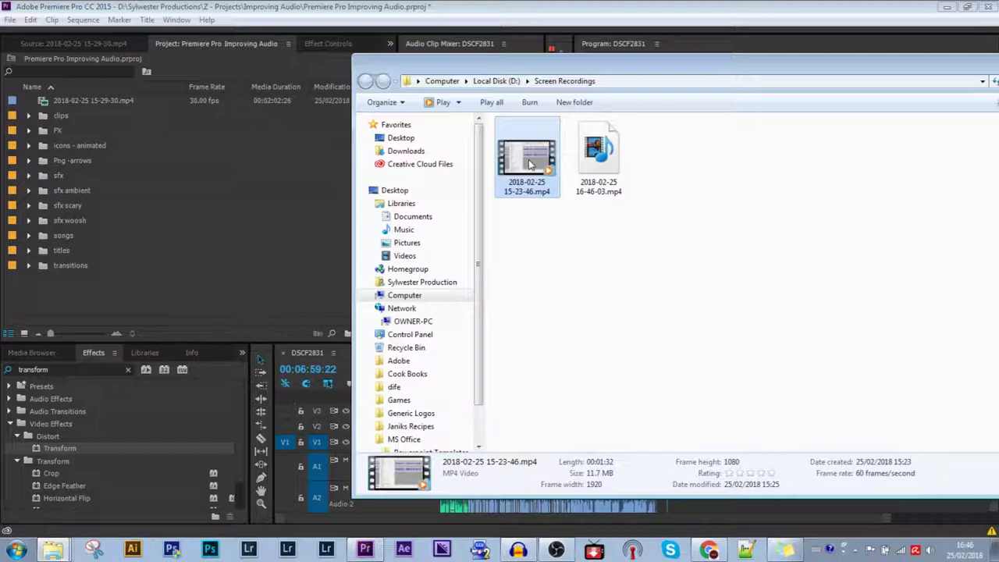
left_click_drag(531, 162, 199, 287)
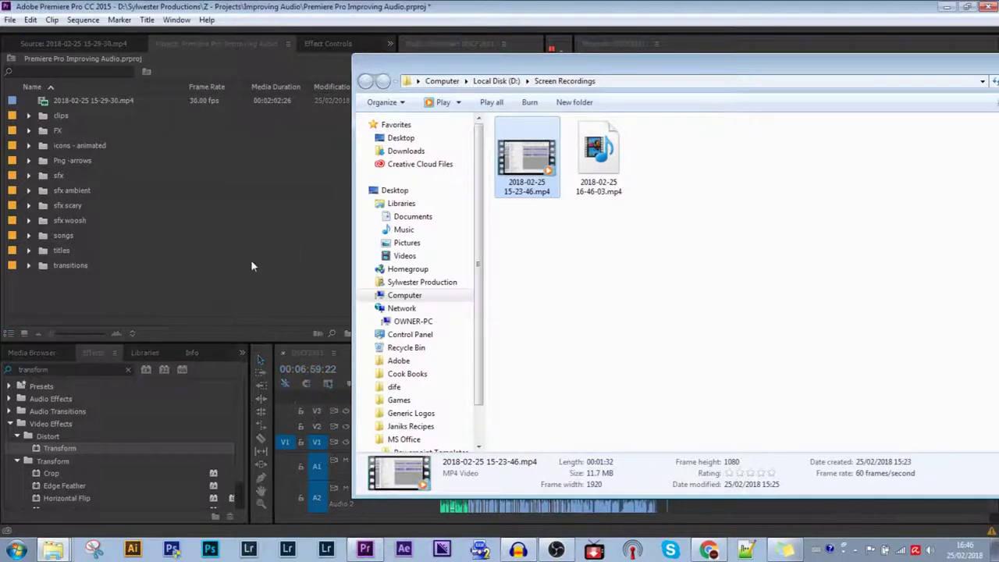
left_click_drag(973, 56, 849, 68)
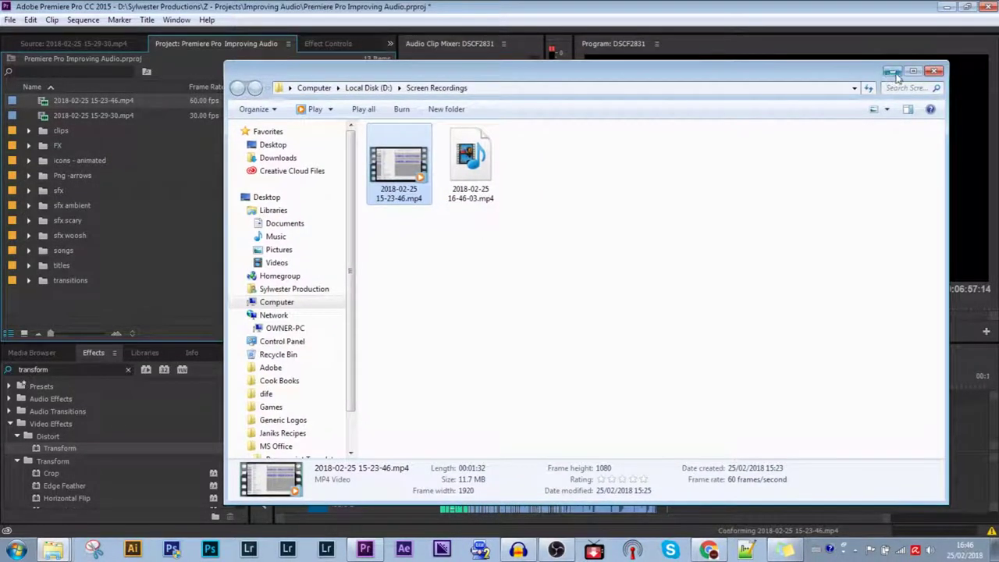
left_click(893, 71)
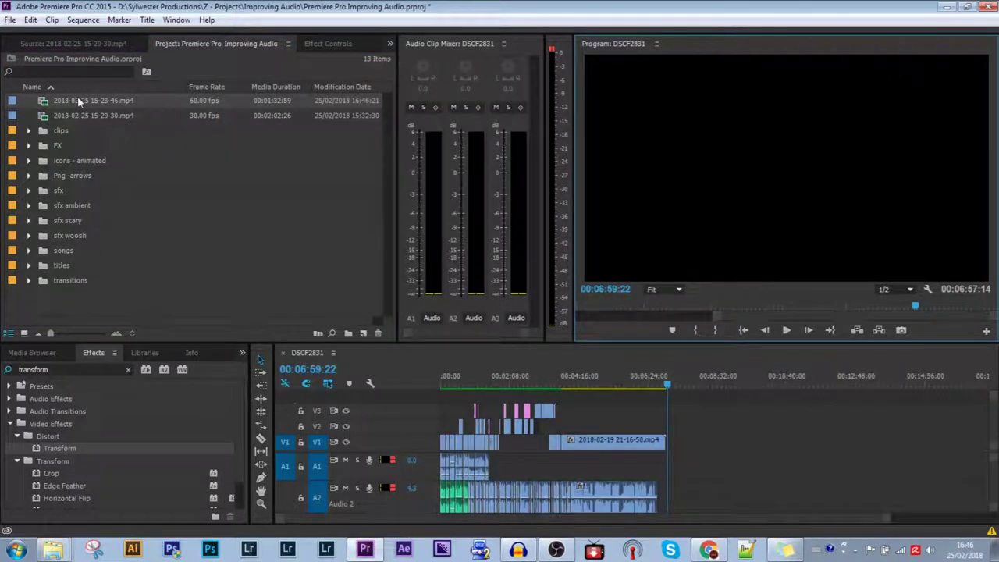
left_click_drag(77, 100, 717, 457)
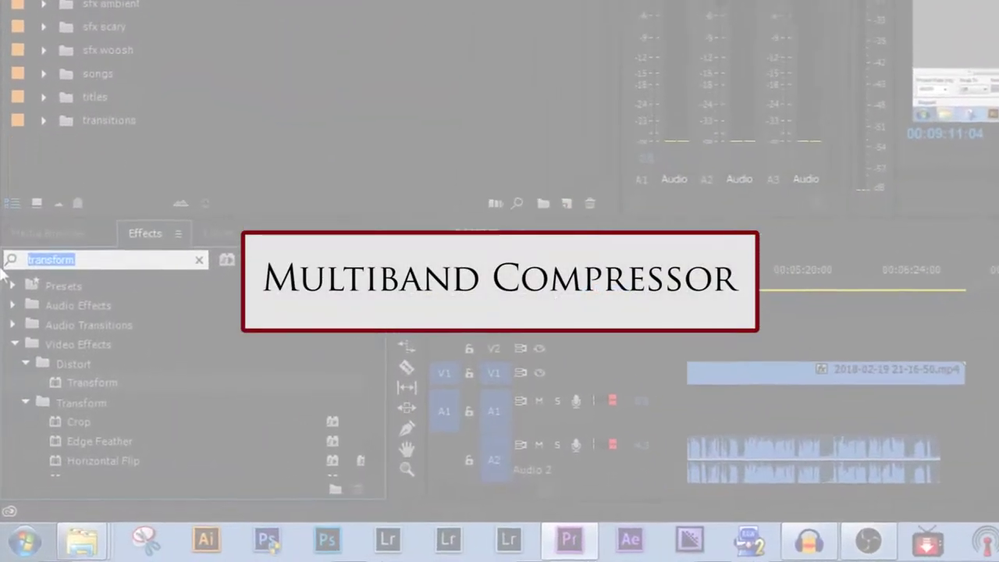
type("mu")
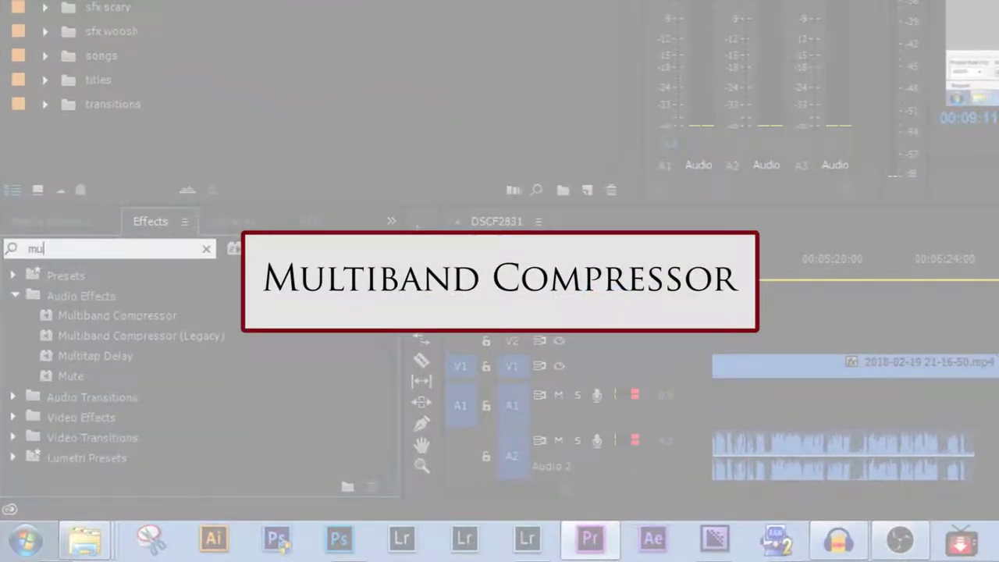
type("ltiband")
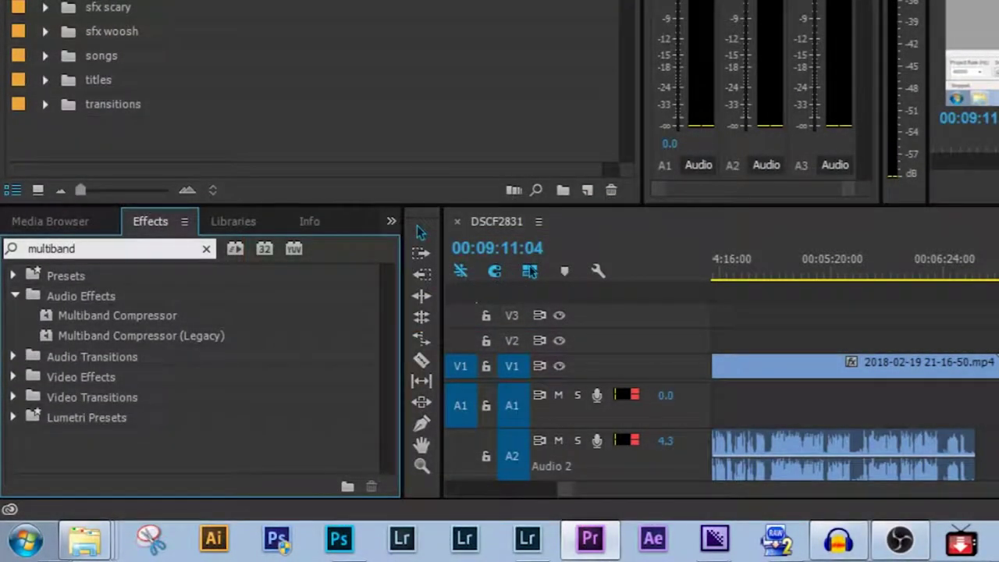
left_click_drag(78, 316, 735, 449)
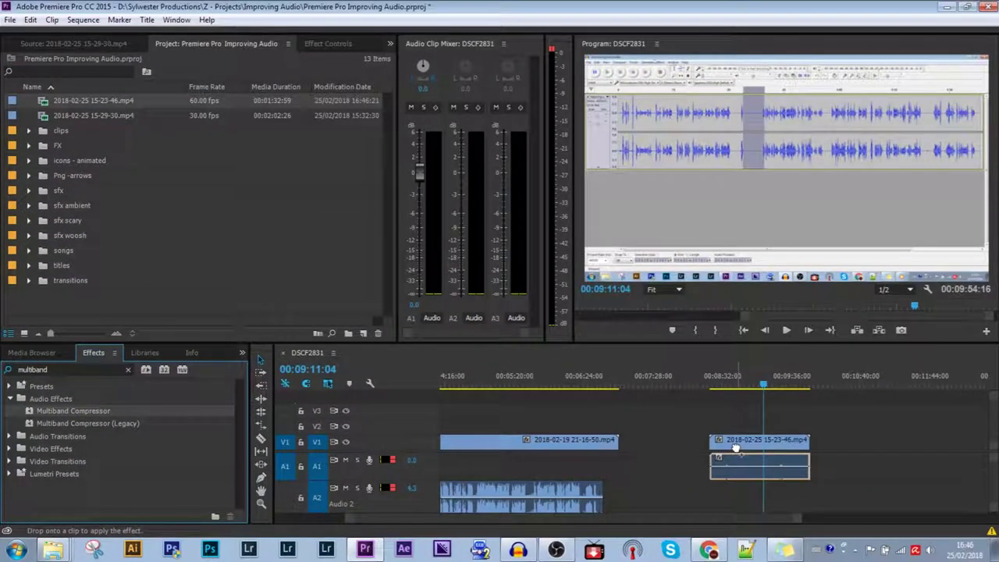
left_click(331, 44)
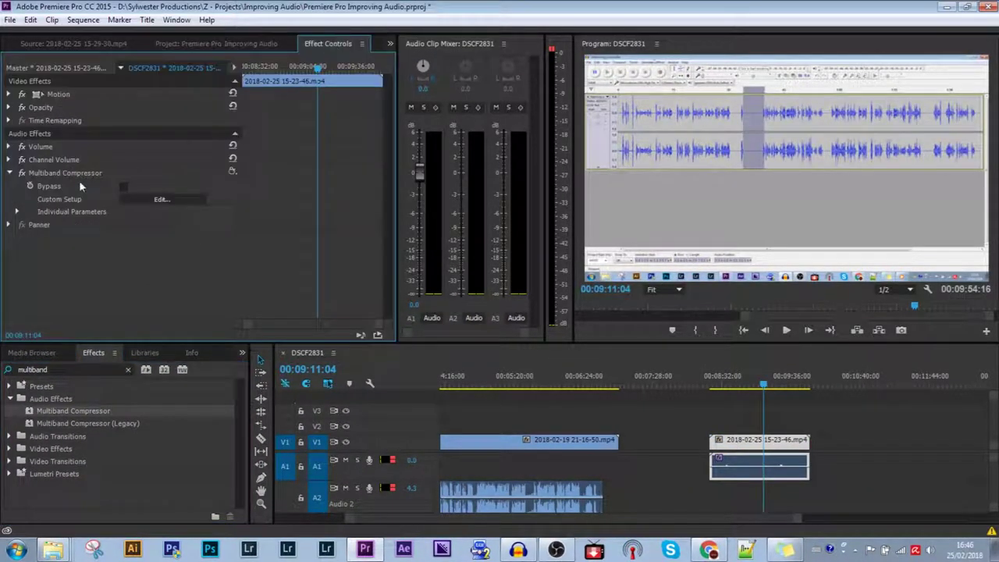
left_click(134, 199)
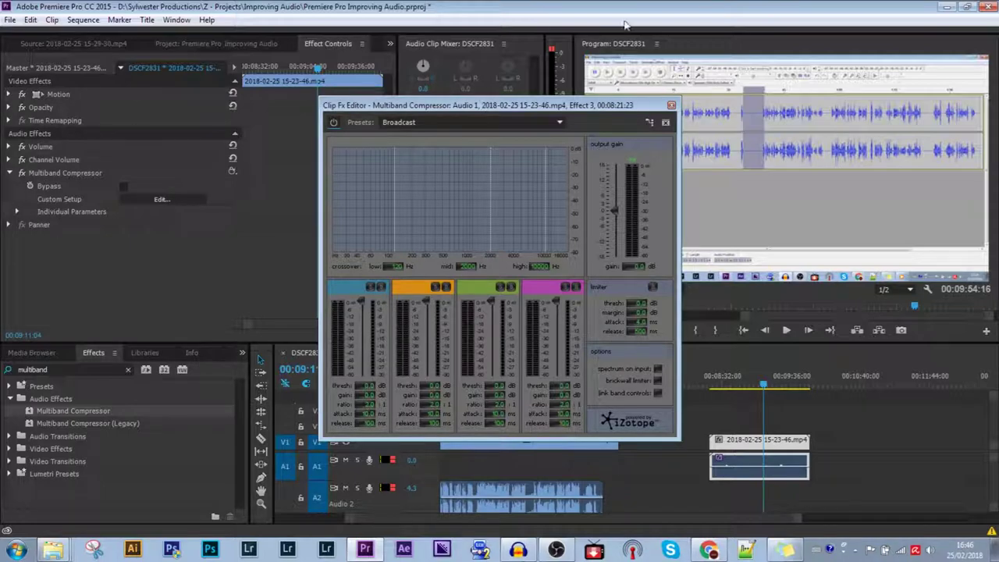
left_click(671, 105)
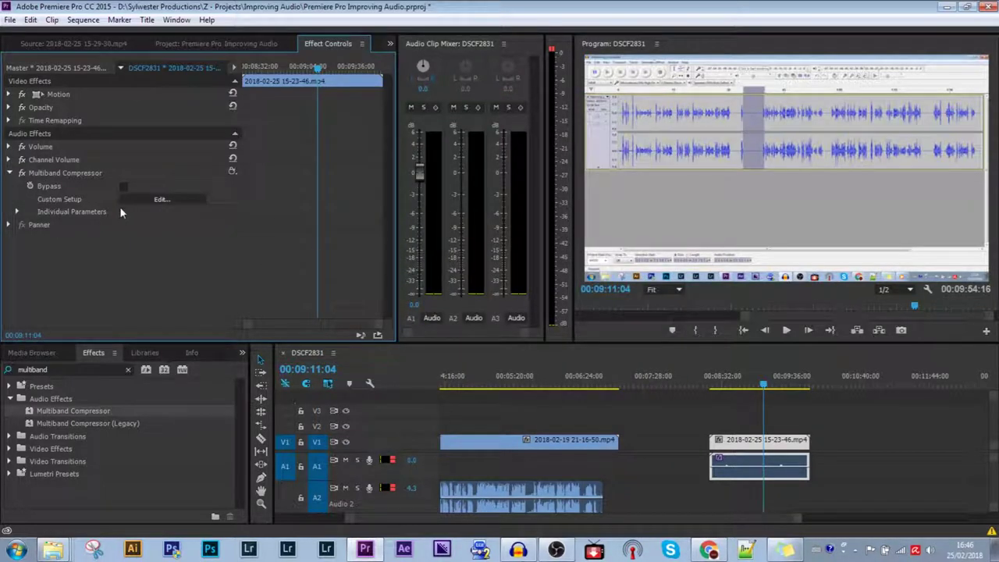
Bring up the Audio Track Mixer with its effect slots expanded.
scroll(214, 44, "up", 3)
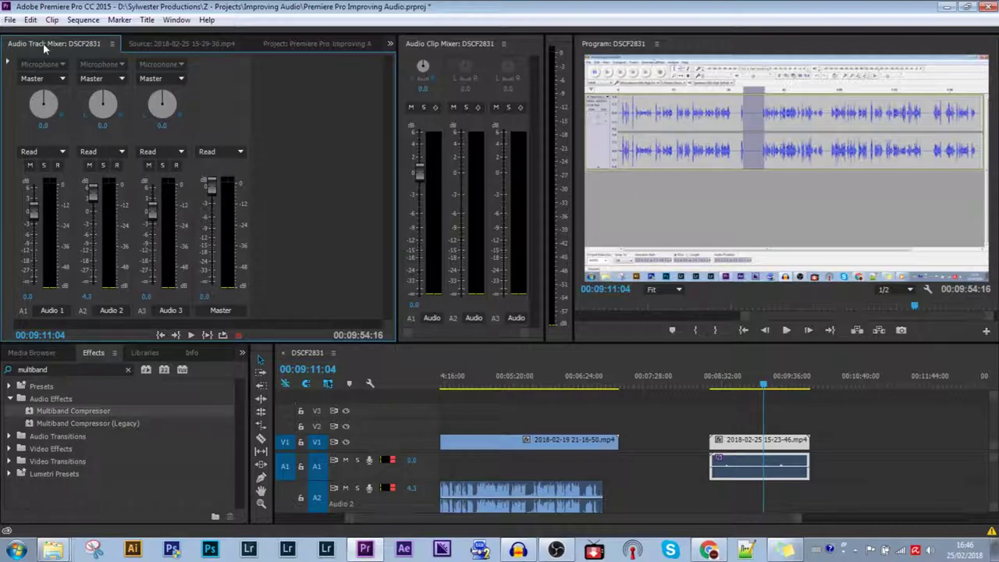
left_click(177, 20)
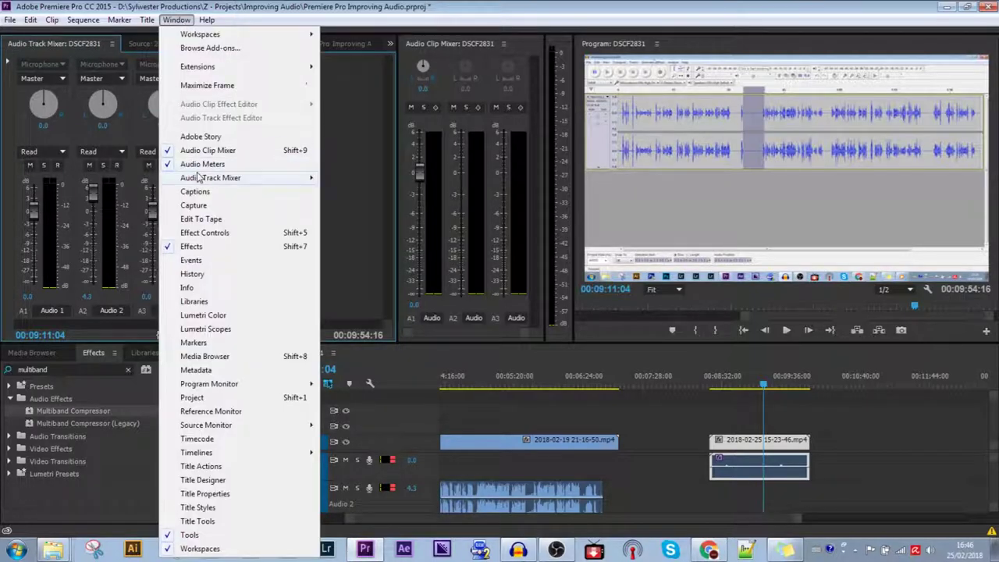
mouse_move(199, 178)
left_click(6, 64)
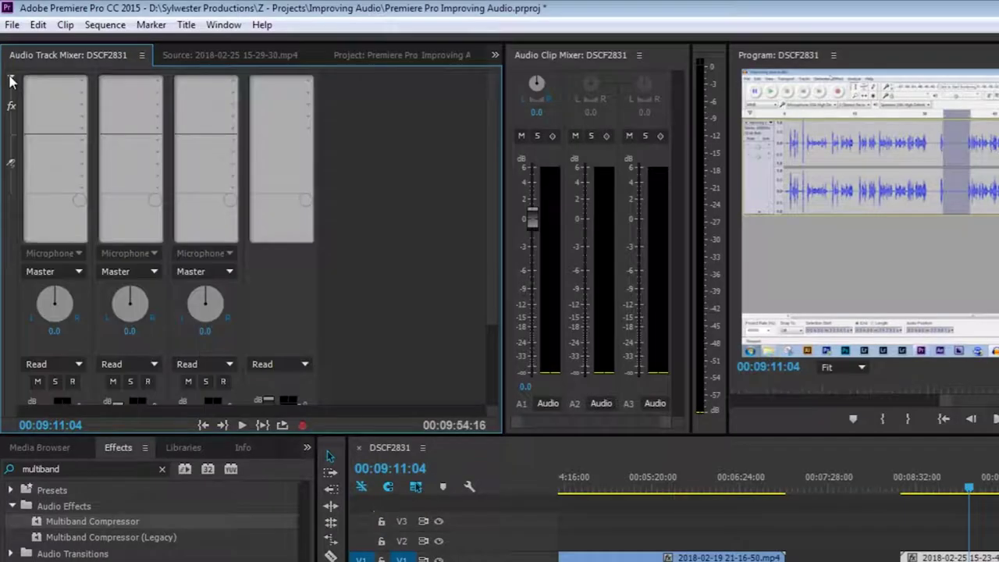
Insert Multiband Compressor in Audio 1's first effect slot and open its Broadcast settings.
left_click(81, 82)
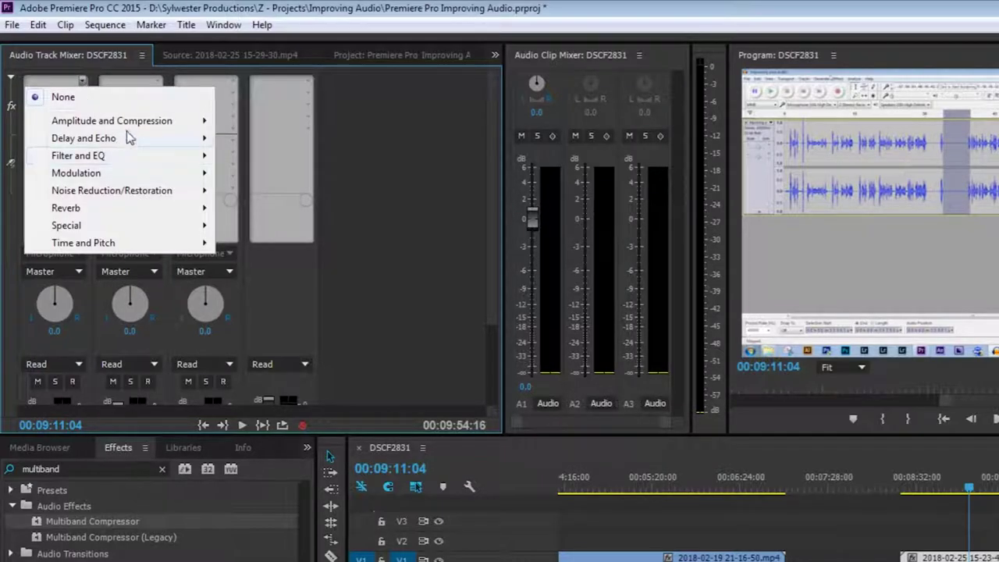
mouse_move(125, 124)
left_click(341, 192)
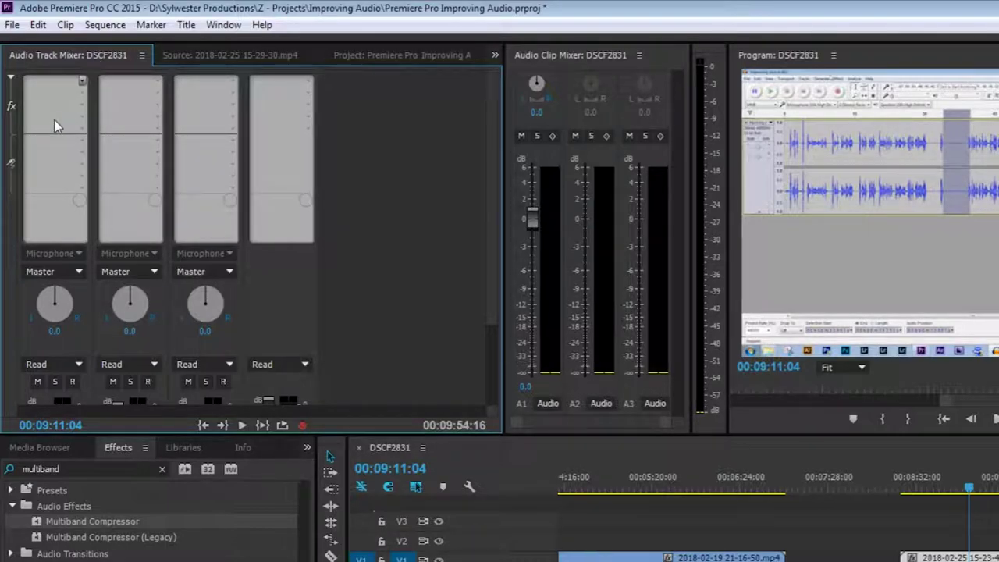
scroll(56, 124, "down", 2)
scroll(56, 125, "up", 2)
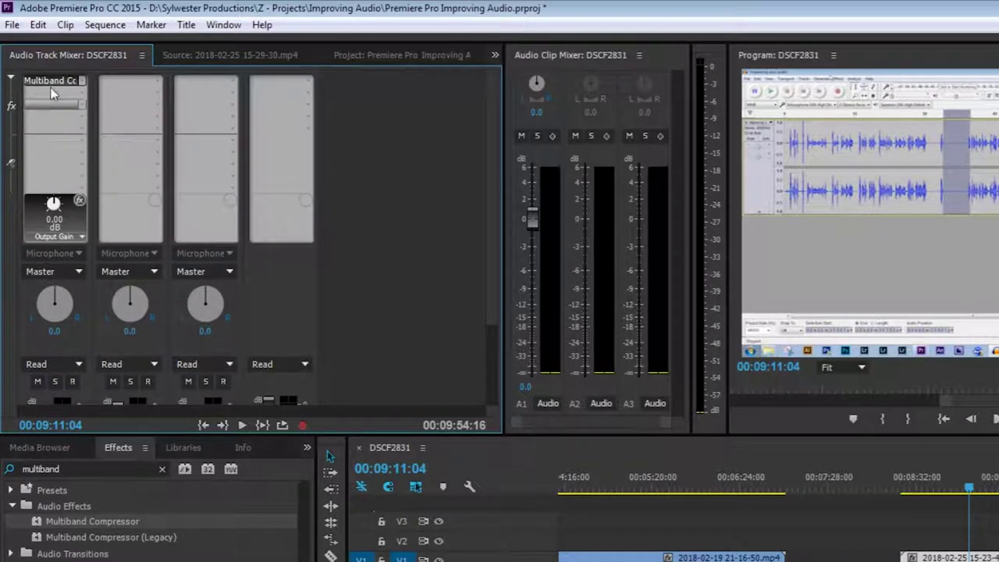
double_click(50, 81)
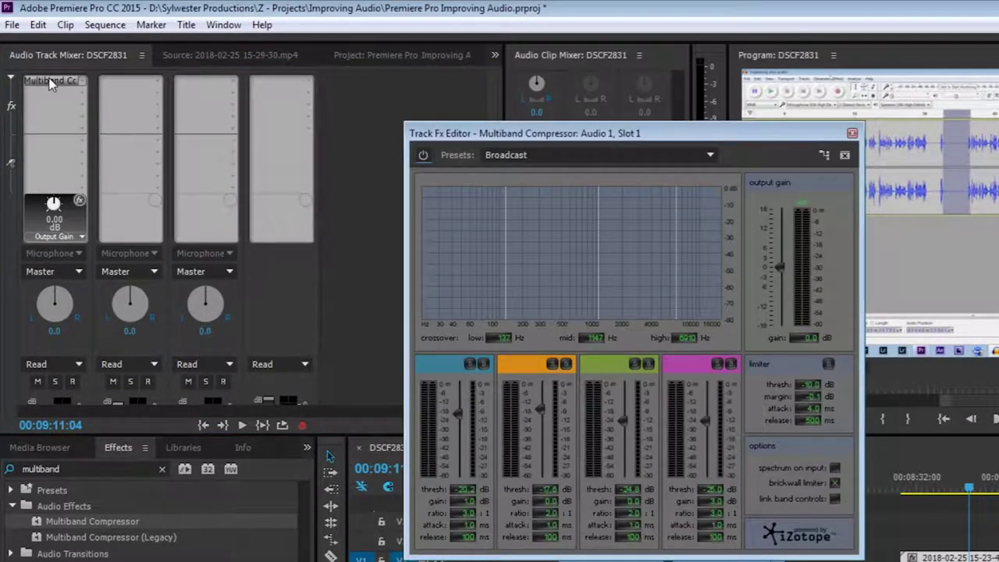
Keep the Multiband Compressor on the Broadcast preset.
left_click(583, 156)
left_click(552, 193)
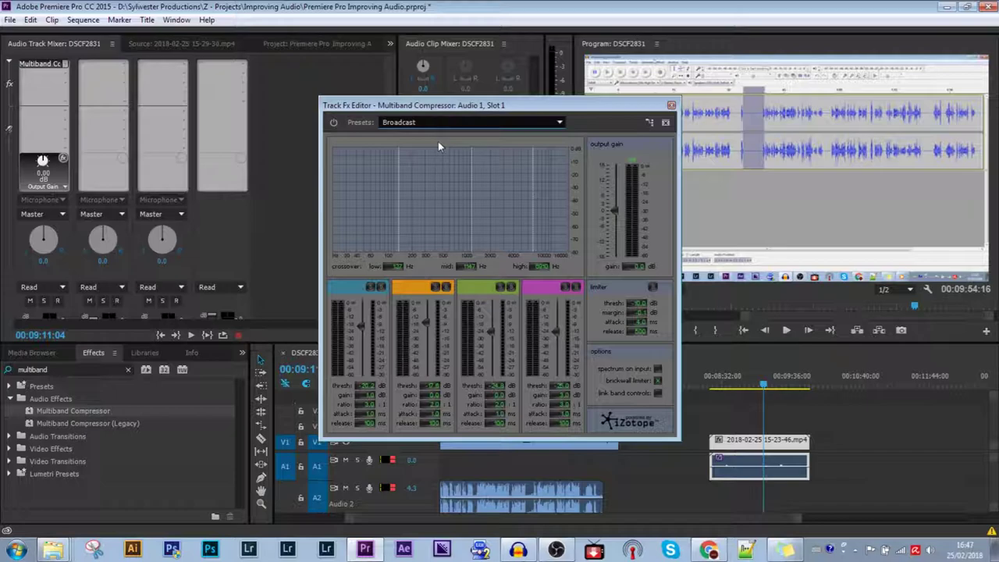
scroll(502, 121, "down", 1)
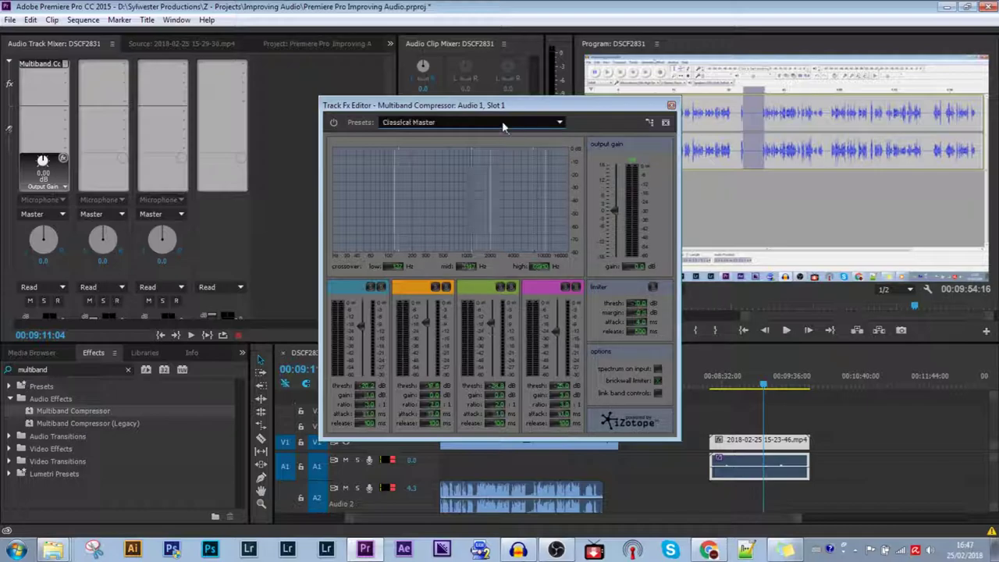
left_click(502, 121)
left_click(440, 140)
key("Up")
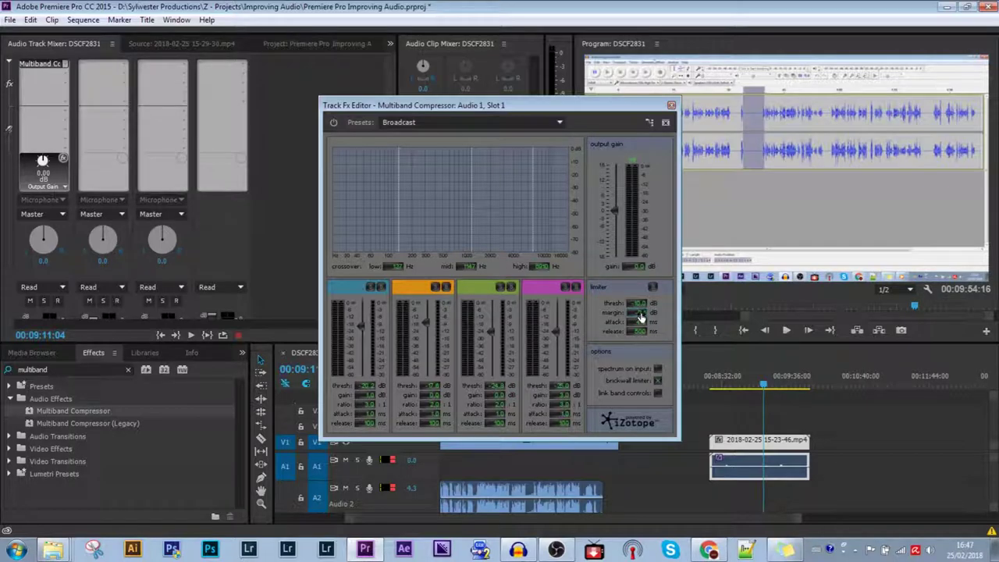
Set the compressor's limiter margin to -3.0 dB and close the Track Fx Editor.
left_click(639, 314)
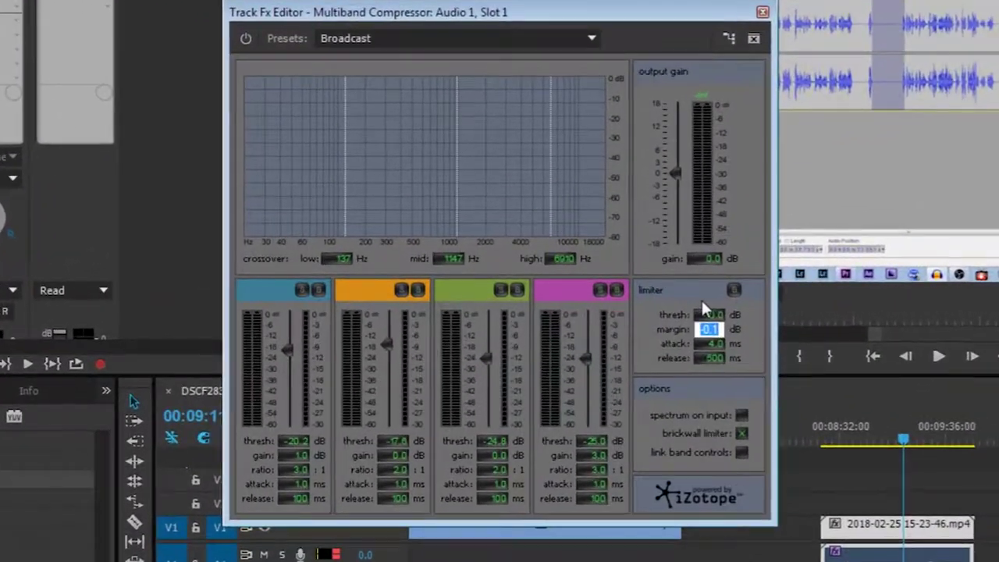
type("0.")
type("-3")
key("Return")
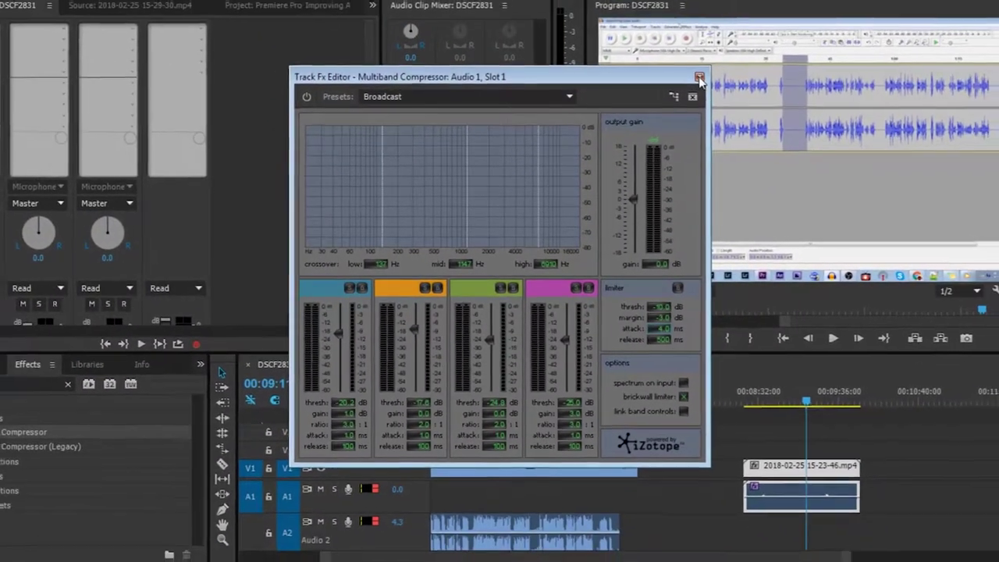
left_click(699, 78)
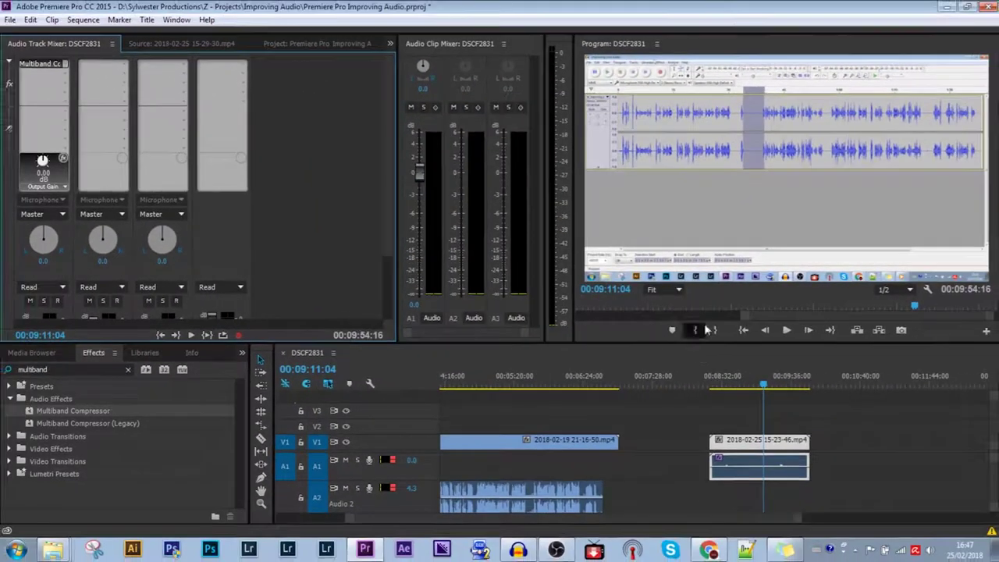
Zoom the timeline out and move the playhead back to about 00:09:08.
key("minus")
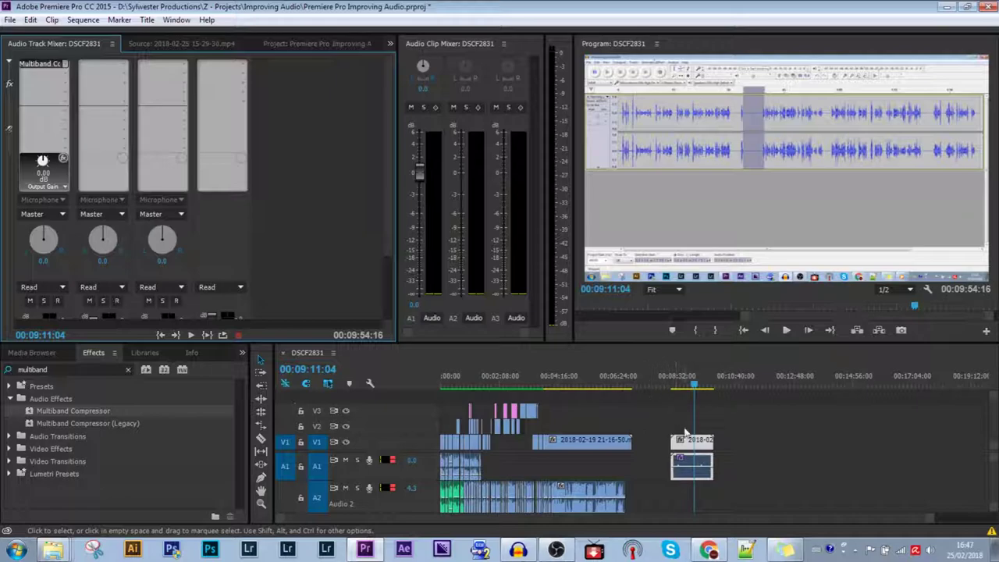
left_click_drag(777, 460, 431, 460)
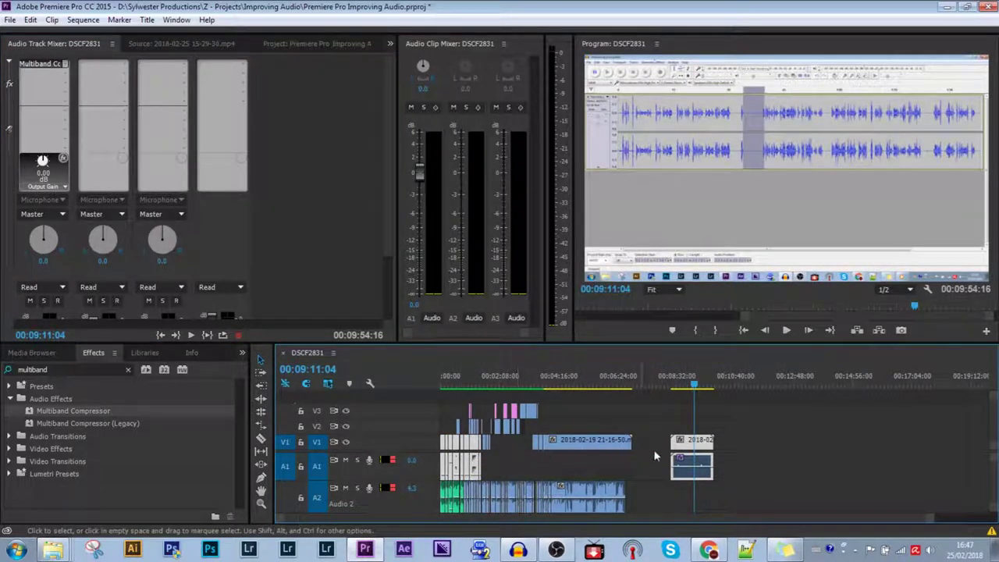
left_click(718, 422)
left_click(680, 381)
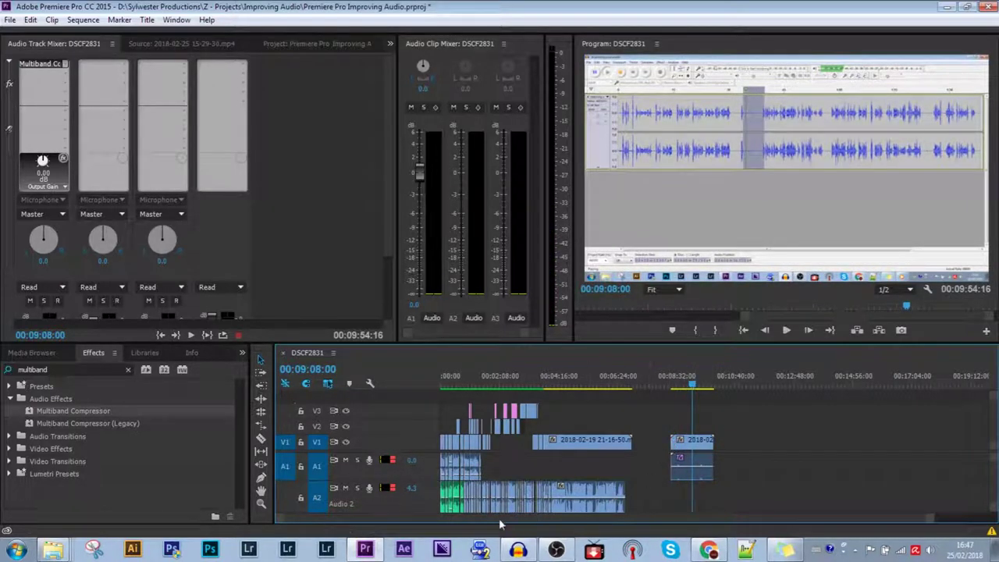
Open Audacity's Noise Reduction settings, then bring OBS Studio back to the front.
left_click(517, 550)
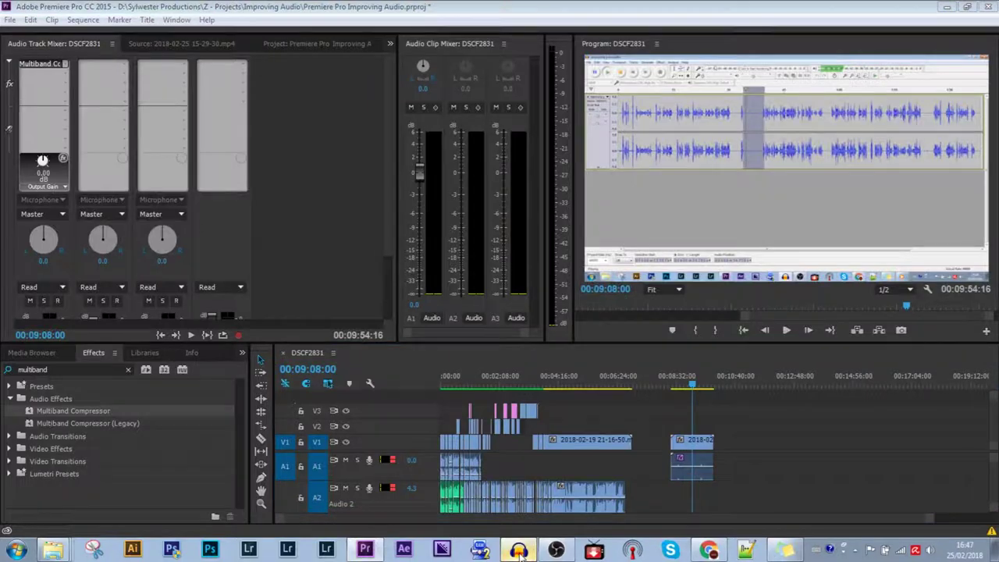
left_click(188, 20)
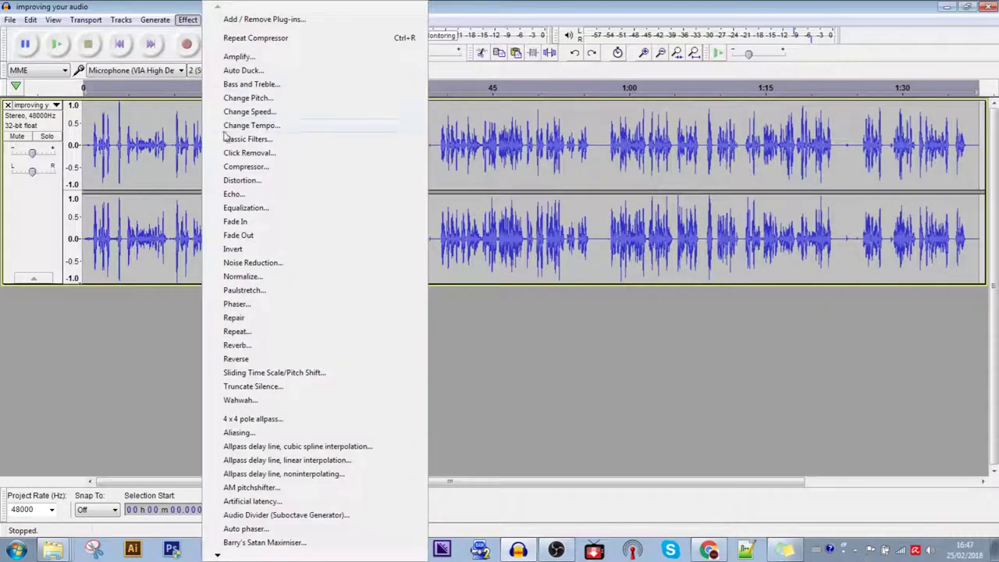
left_click(234, 261)
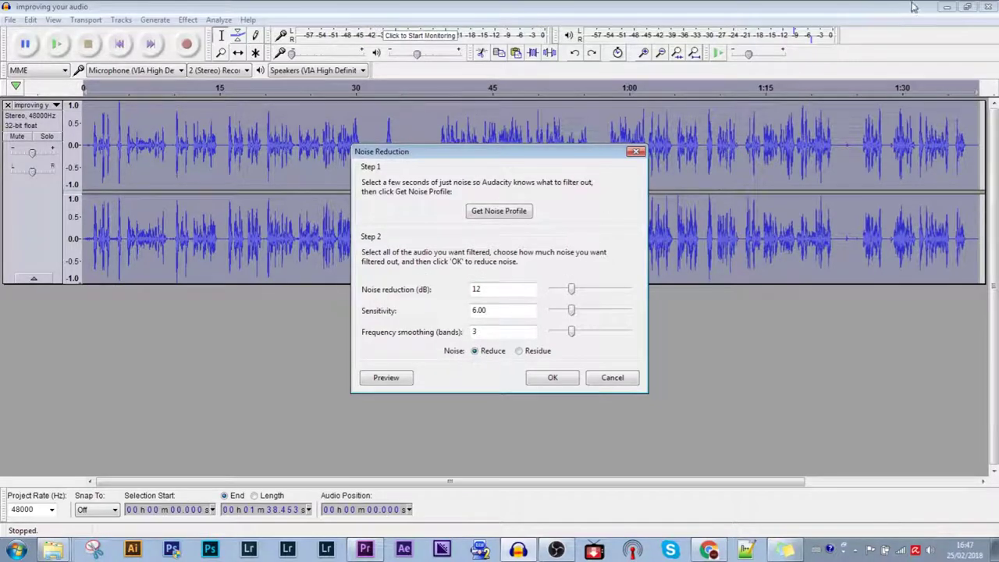
left_click(556, 550)
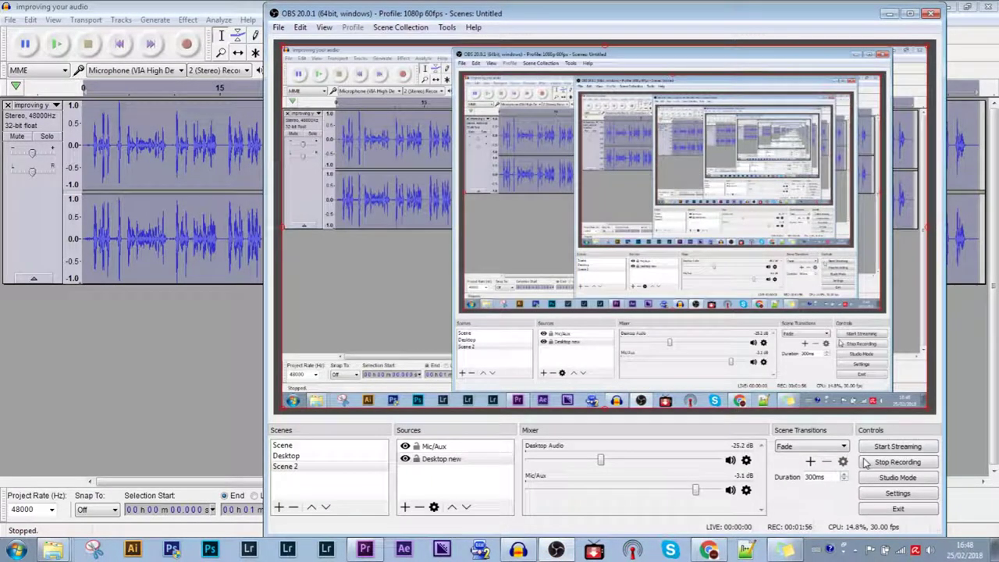